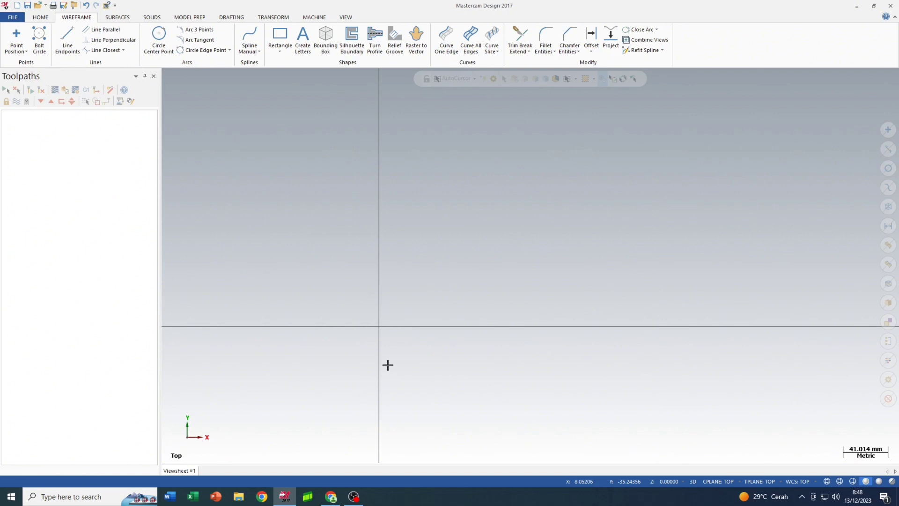
# - Draw a freeform line from the origin about 230 mm long at about 43 degrees
pyautogui.scroll(-3, 392, 362)
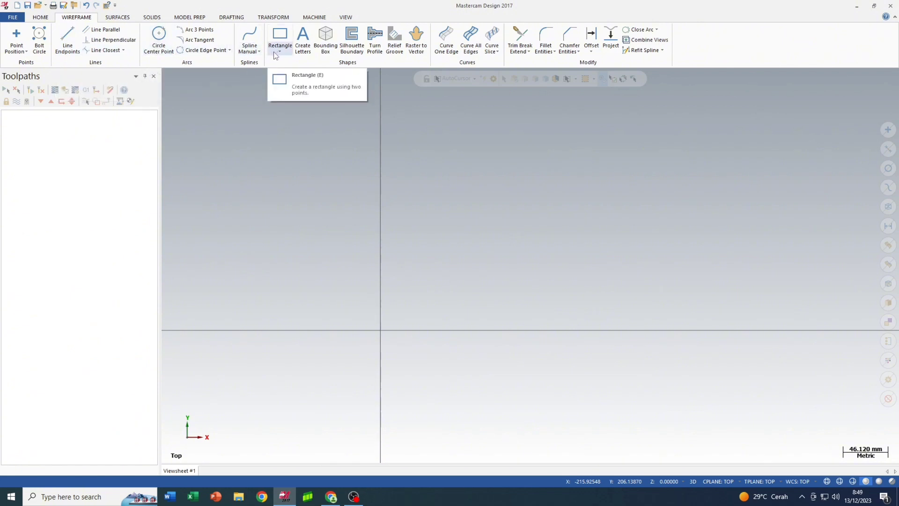
pyautogui.click(68, 48)
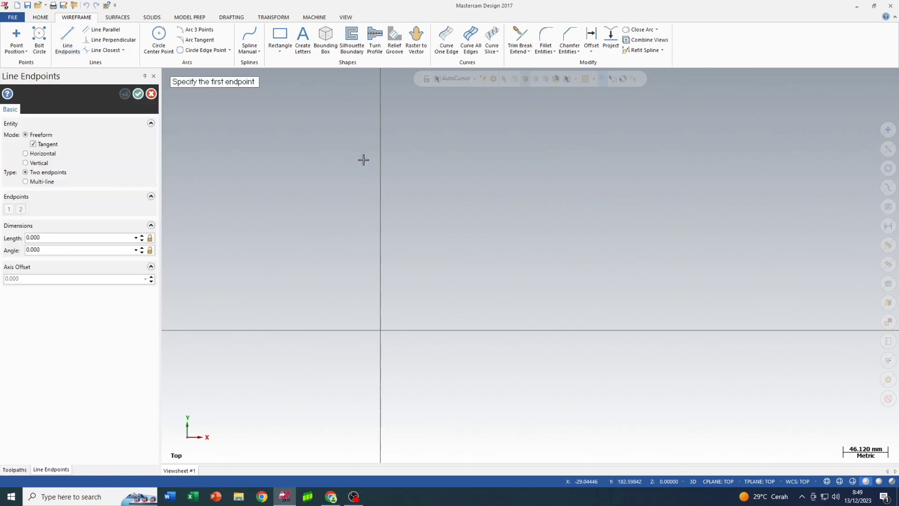
pyautogui.click(381, 330)
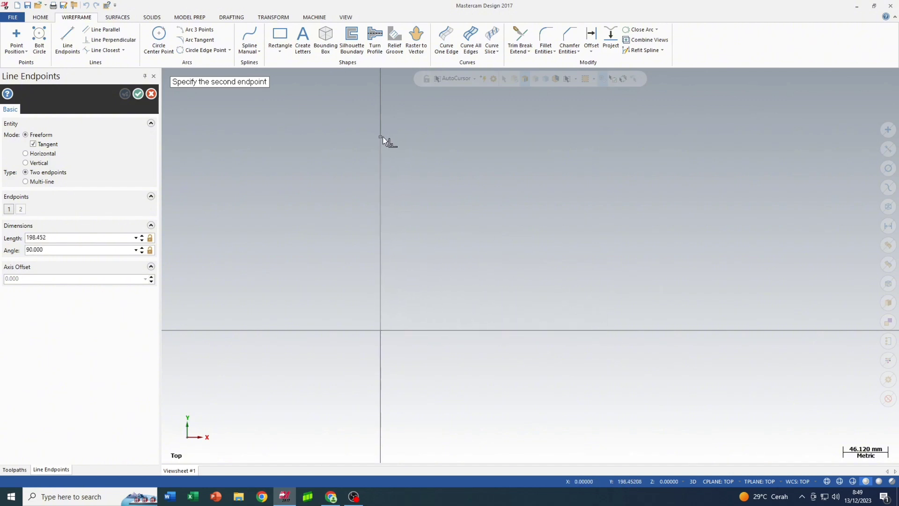
pyautogui.click(545, 177)
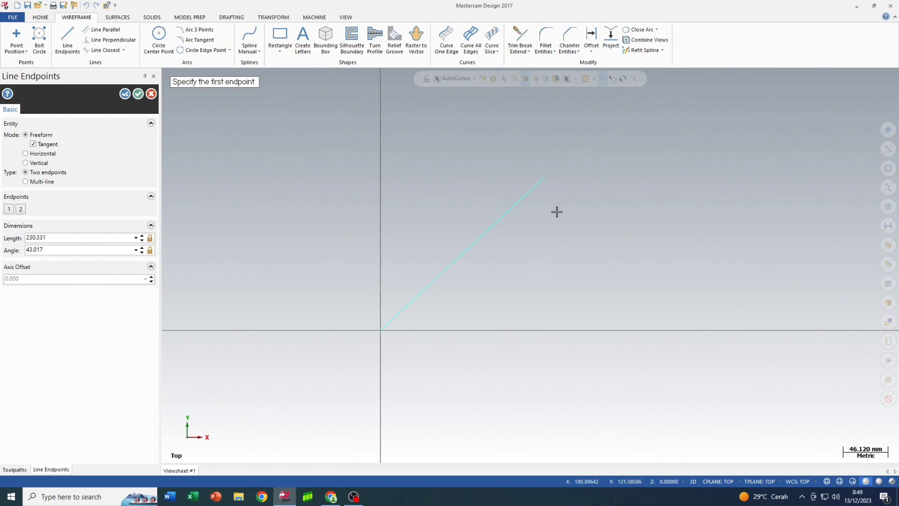
# - Set the line's angle to 45 degrees and its length to 100 mm, and accept it
pyautogui.doubleClick(113, 251)
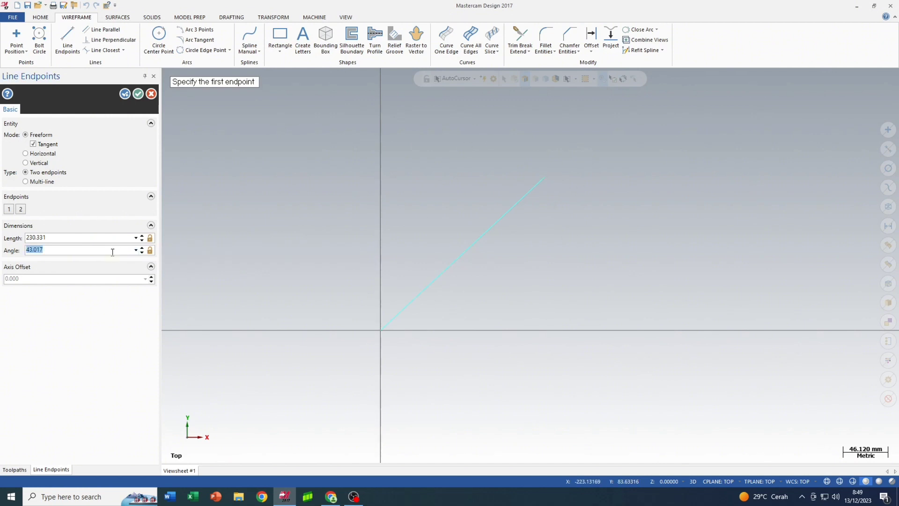
pyautogui.write('45')
pyautogui.press('Return')
pyautogui.doubleClick(88, 237)
pyautogui.write('100')
pyautogui.press('Return')
pyautogui.click(138, 93)
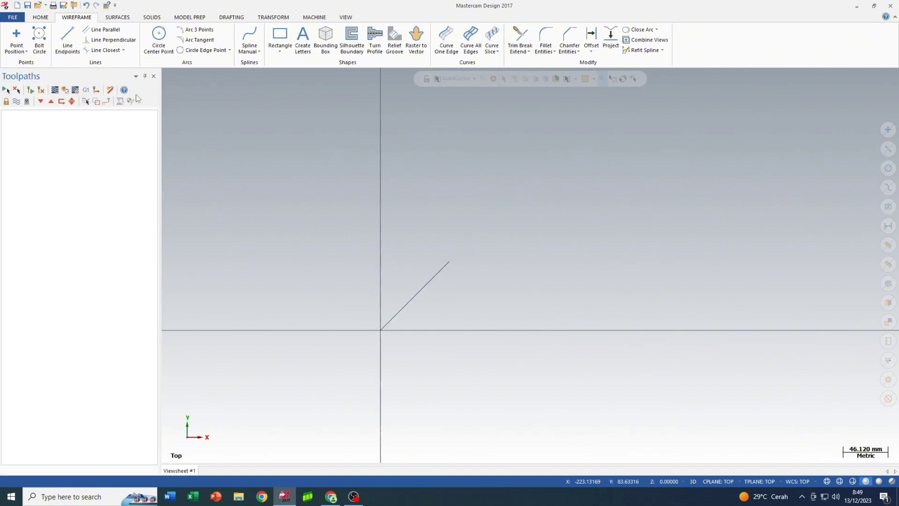
# - Draw a horizontal line about 160 mm long from the origin along the positive X axis
pyautogui.click(68, 38)
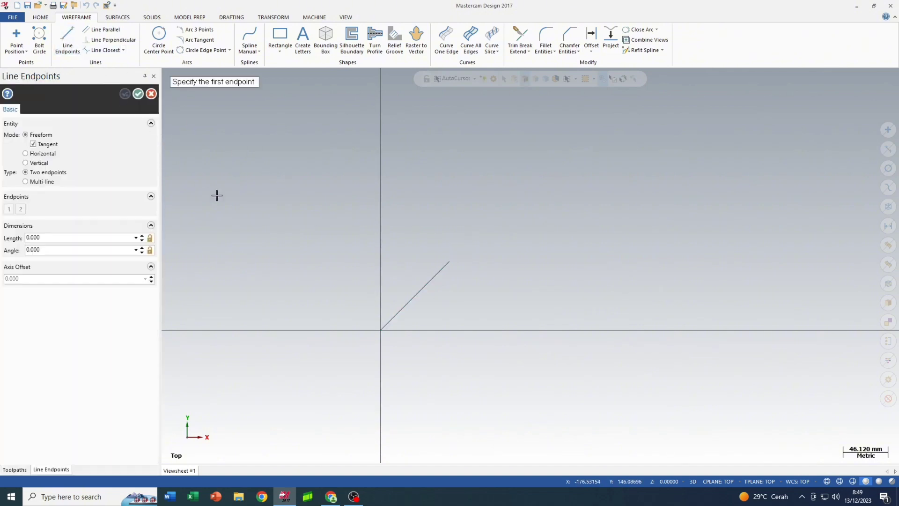
pyautogui.scroll(2, 376, 372)
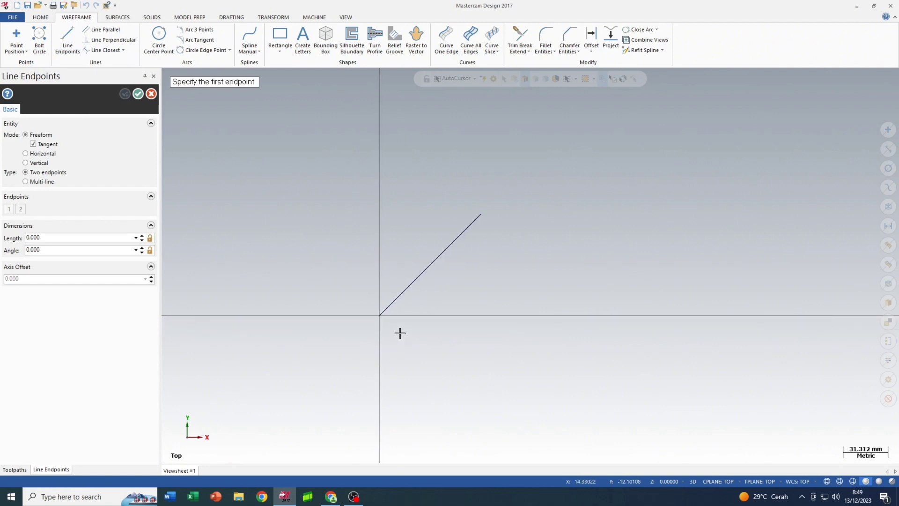
pyautogui.click(379, 315)
pyautogui.click(610, 315)
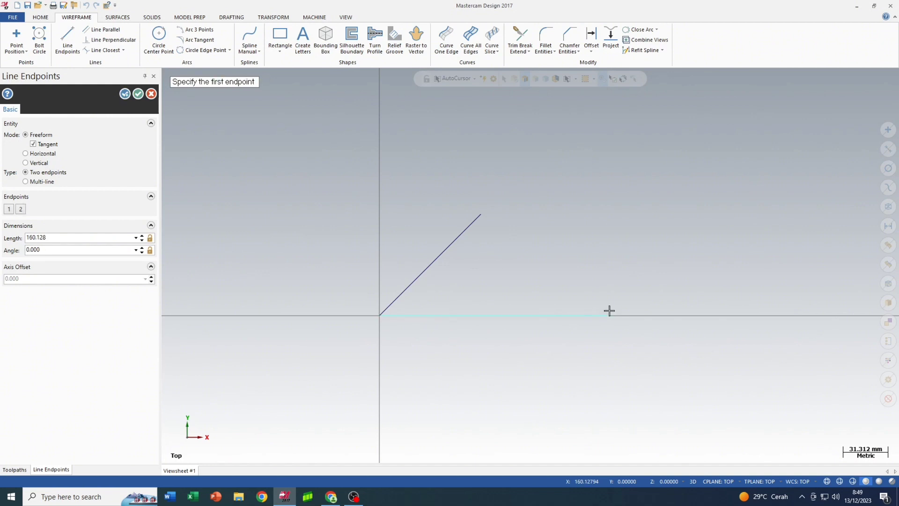
# - Set the horizontal line's length to 120 mm and accept it
pyautogui.click(80, 239)
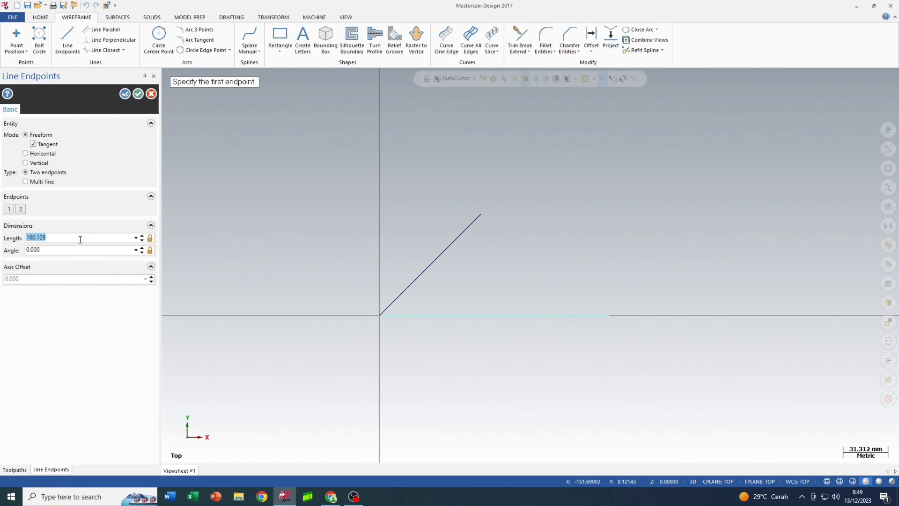
pyautogui.write('120')
pyautogui.press('Return')
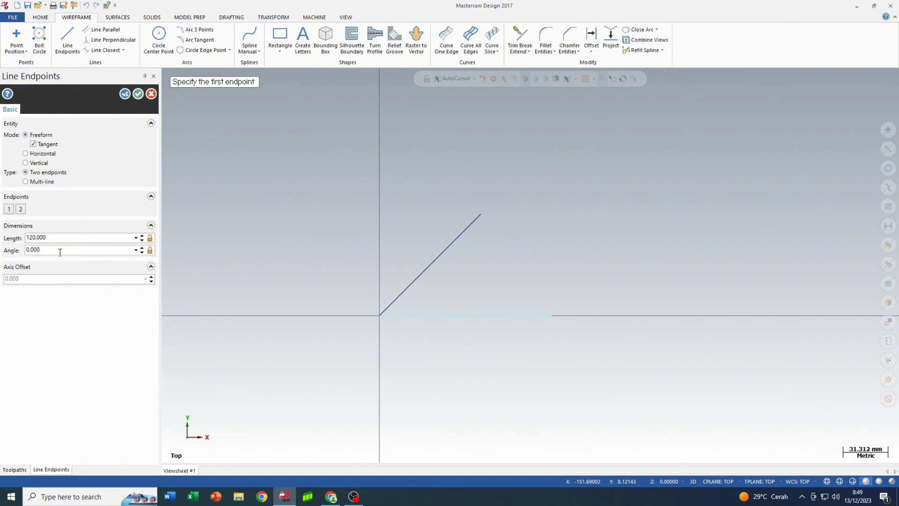
pyautogui.click(139, 94)
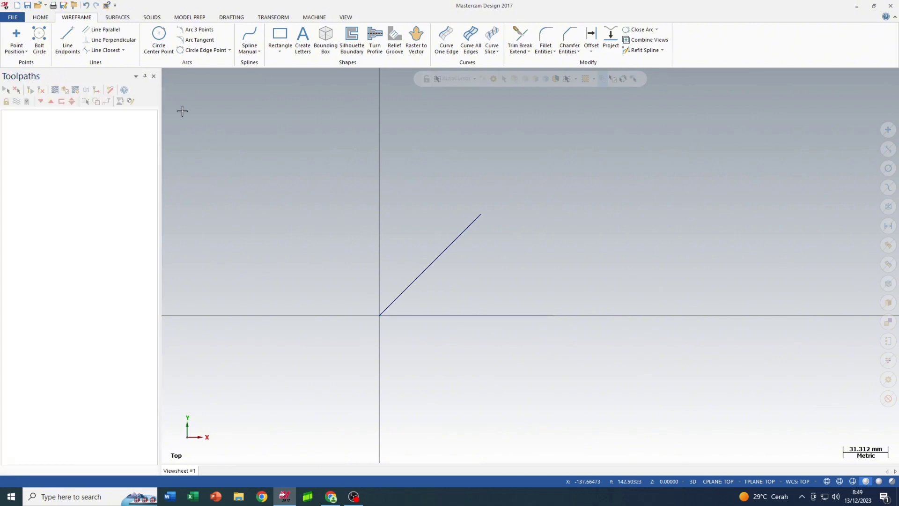
# - Draw a center-point circle with a radius of about 24 mm at the free end of the 45-degree line
pyautogui.click(165, 53)
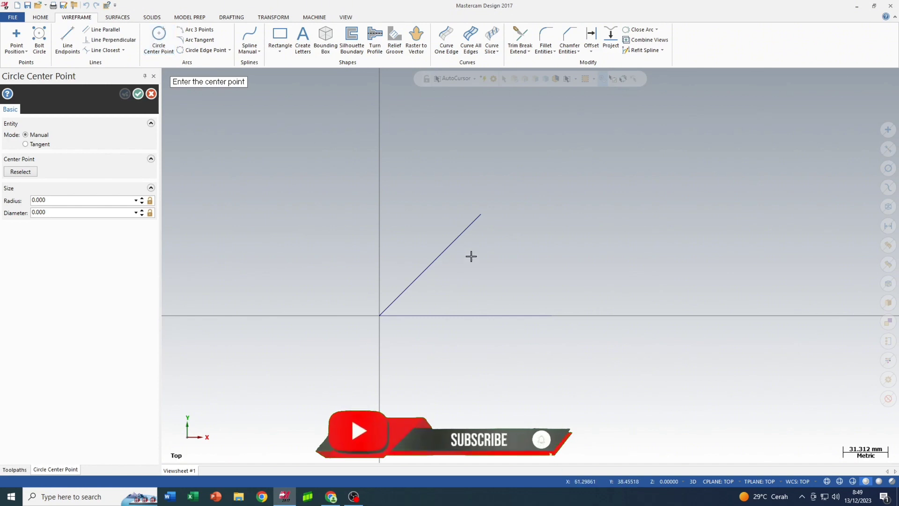
pyautogui.click(481, 216)
pyautogui.scroll(1, 500, 190)
pyautogui.click(502, 186)
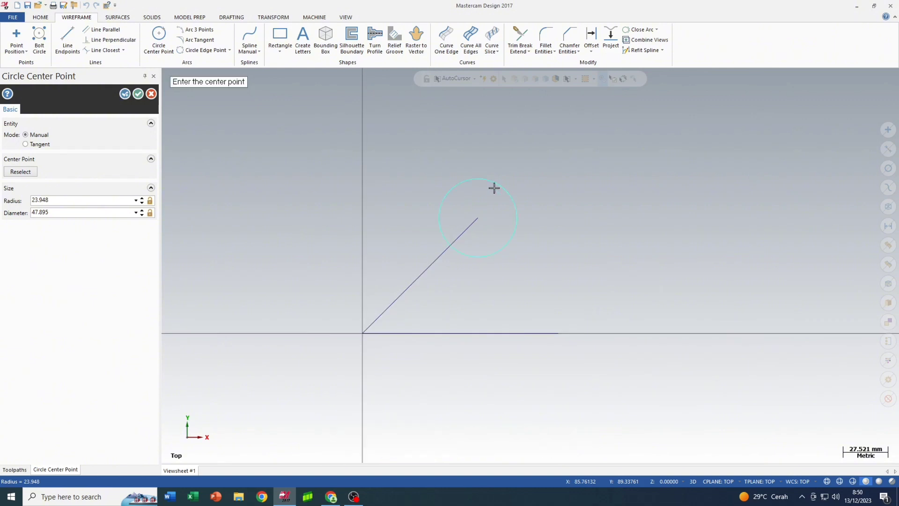
# - Set the circle's diameter to 40 mm and accept it
pyautogui.doubleClick(94, 215)
pyautogui.write('40')
pyautogui.press('Return')
pyautogui.click(138, 93)
pyautogui.scroll(1, 566, 215)
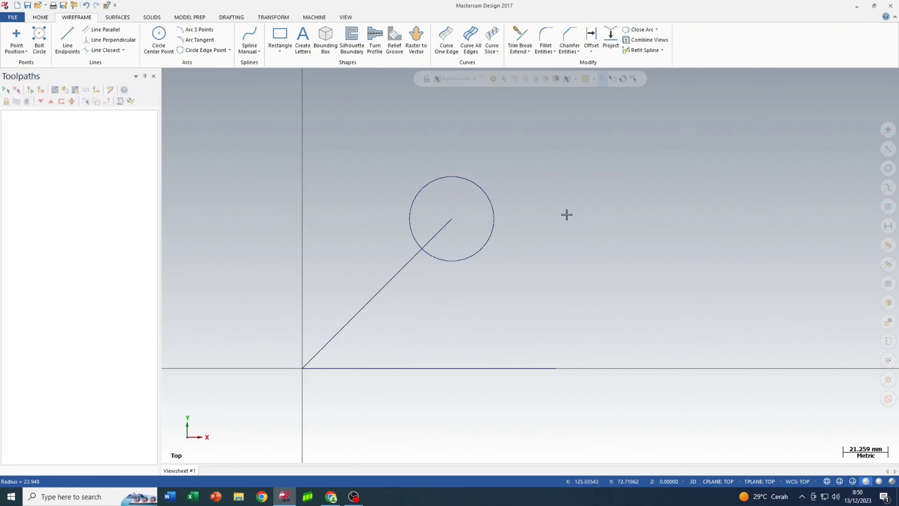
pyautogui.scroll(1, 567, 214)
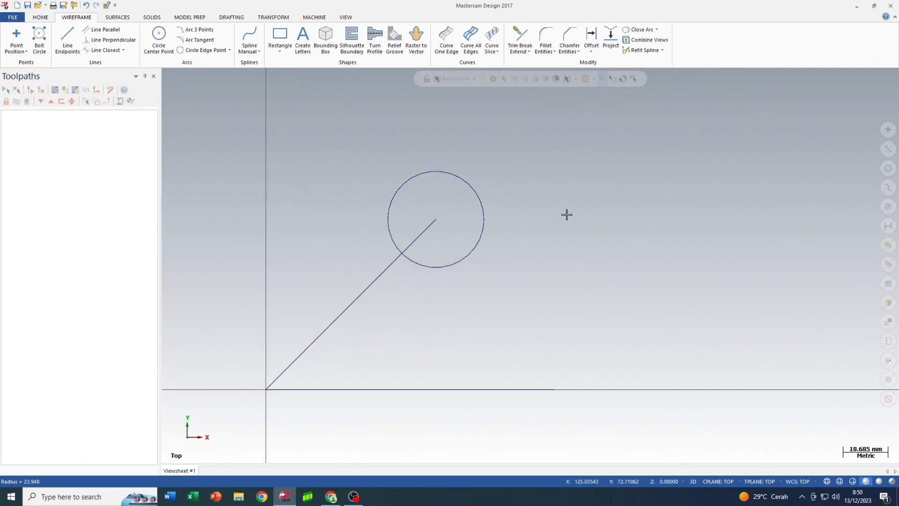
# - Draw a rectangle anchored to its center at the origin, about 83 mm wide and 104 mm high
pyautogui.click(282, 49)
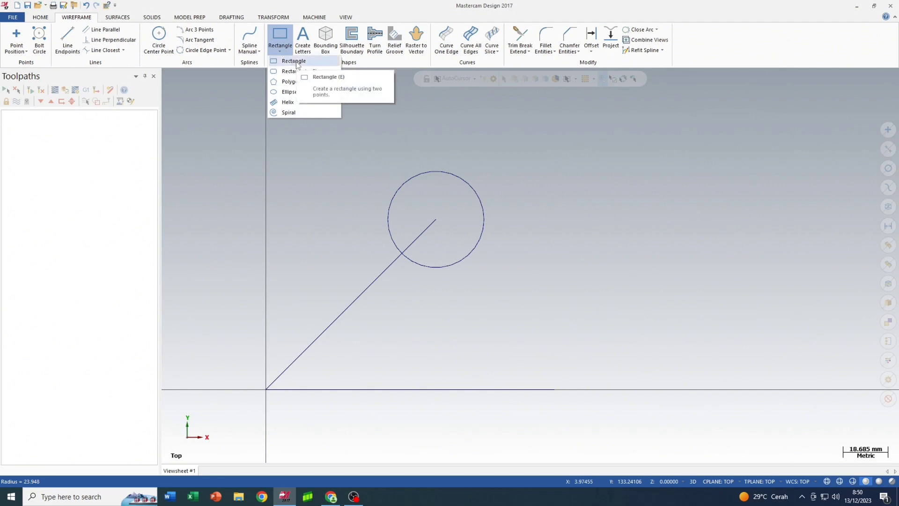
pyautogui.click(296, 61)
pyautogui.scroll(-3, 395, 194)
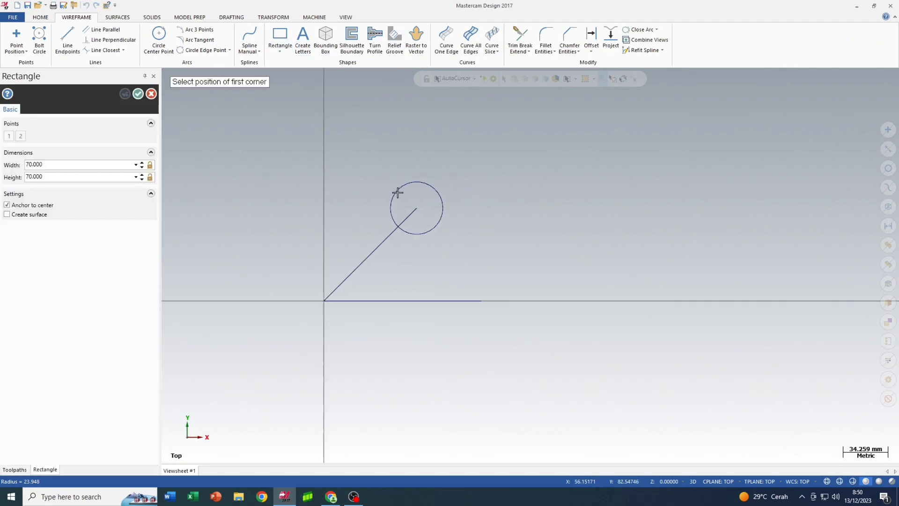
pyautogui.click(331, 302)
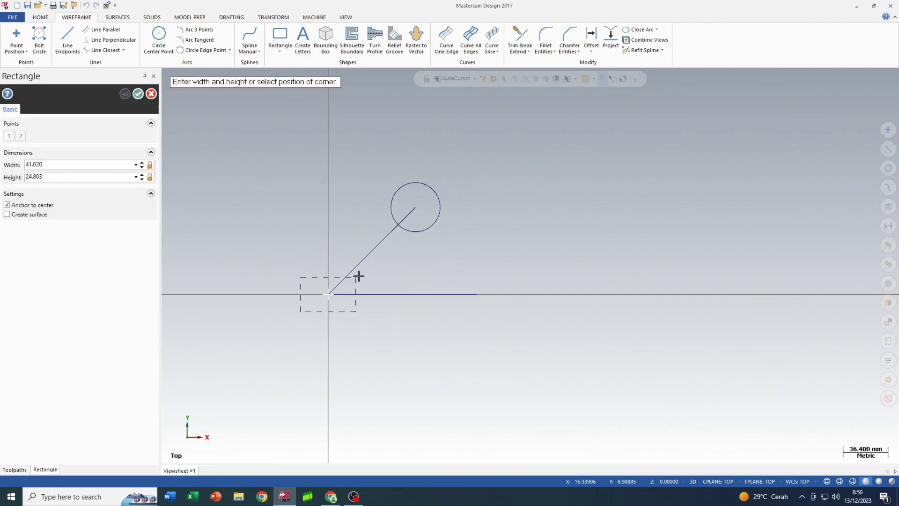
pyautogui.click(378, 231)
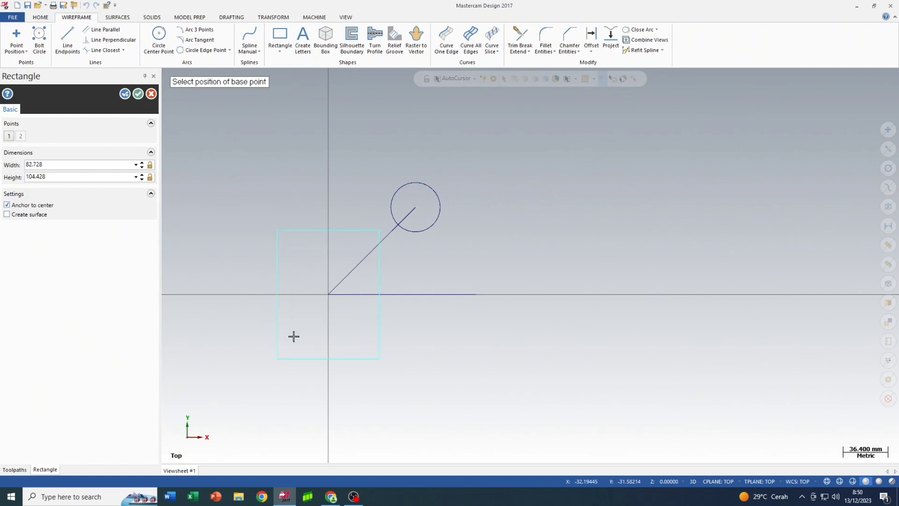
# - Set the rectangle's width and height to 100 mm, keeping it anchored to its center, and accept it
pyautogui.click(7, 206)
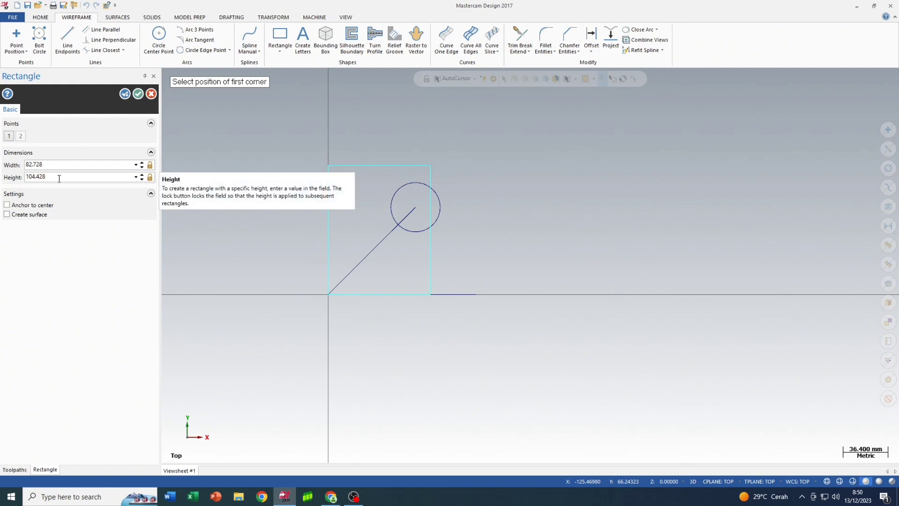
pyautogui.click(7, 204)
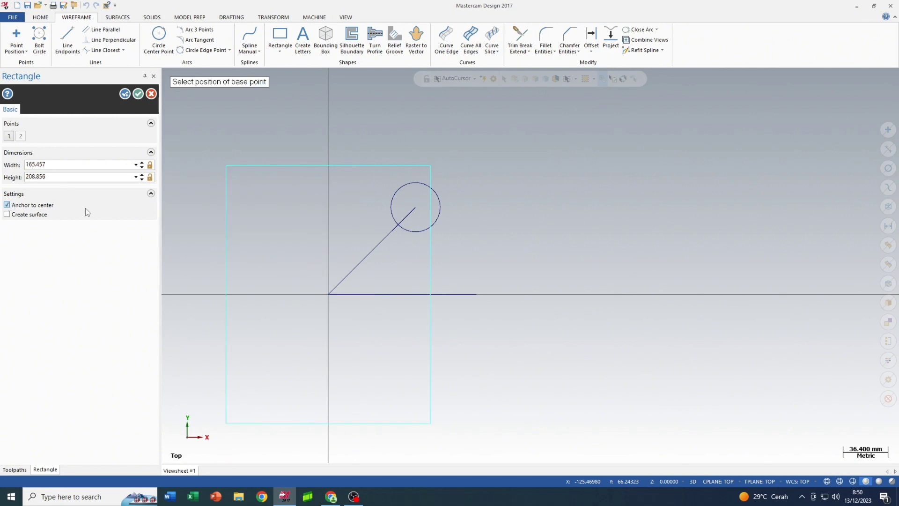
pyautogui.scroll(-1, 444, 203)
pyautogui.click(75, 166)
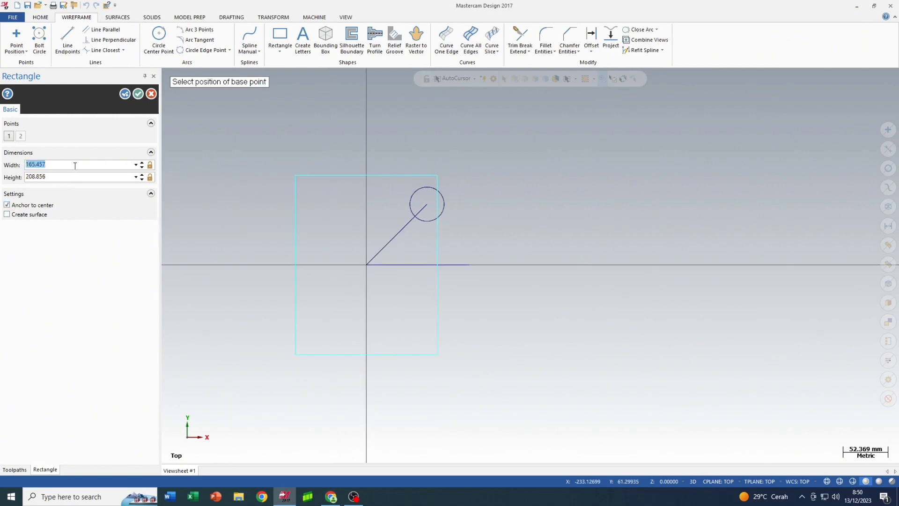
pyautogui.write('100')
pyautogui.press('Return')
pyautogui.click(75, 177)
pyautogui.write('100')
pyautogui.press('Return')
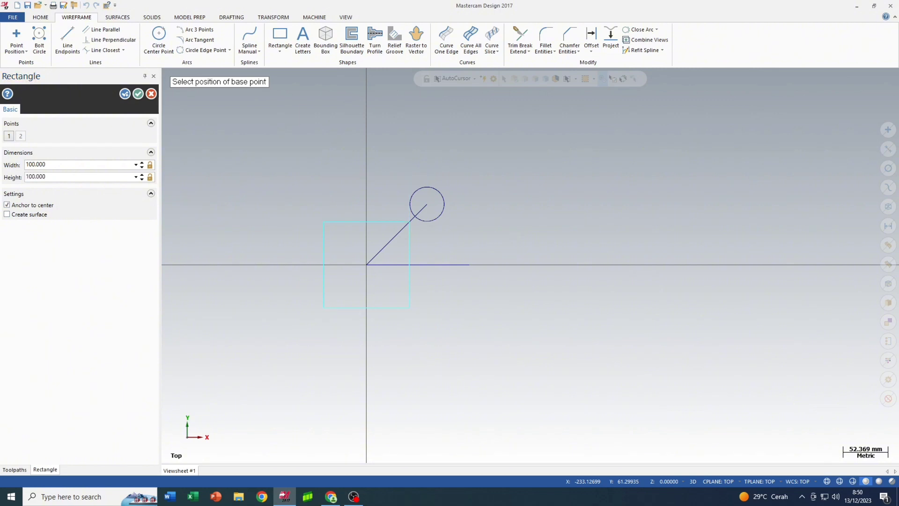
pyautogui.click(65, 161)
pyautogui.click(138, 94)
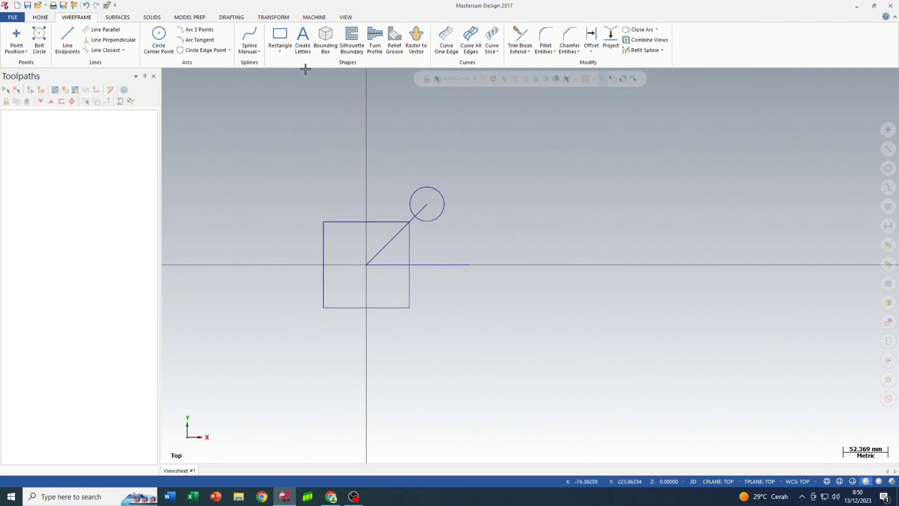
# - Draw a six-sided polygon with a radius of about 24 mm, centered on the square's upper-left corner
pyautogui.click(281, 52)
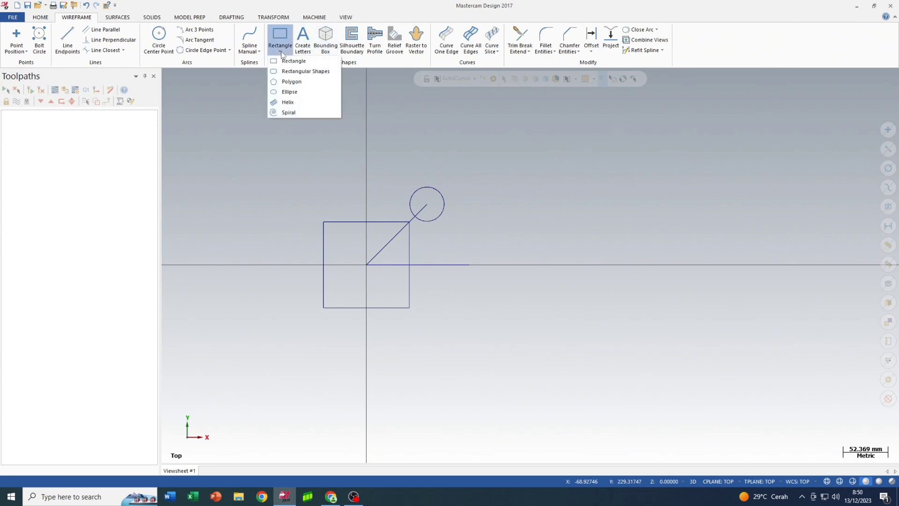
pyautogui.click(291, 82)
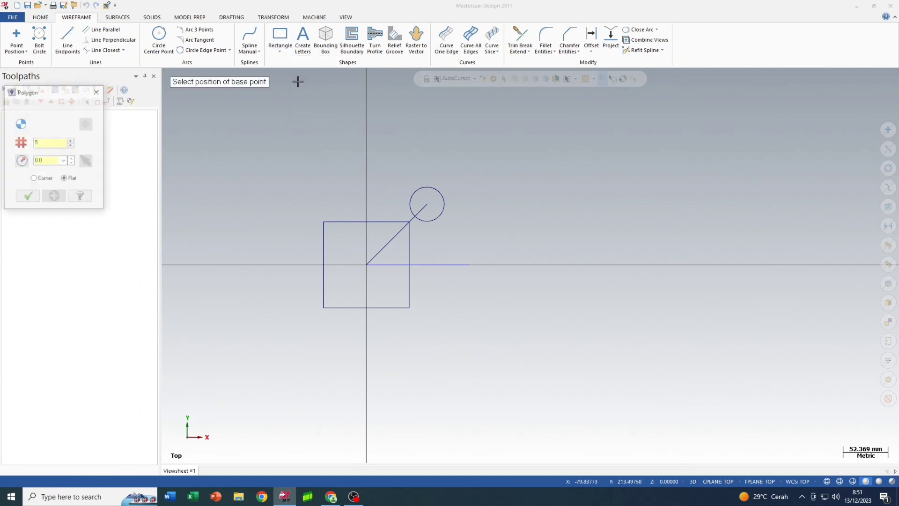
pyautogui.click(60, 142)
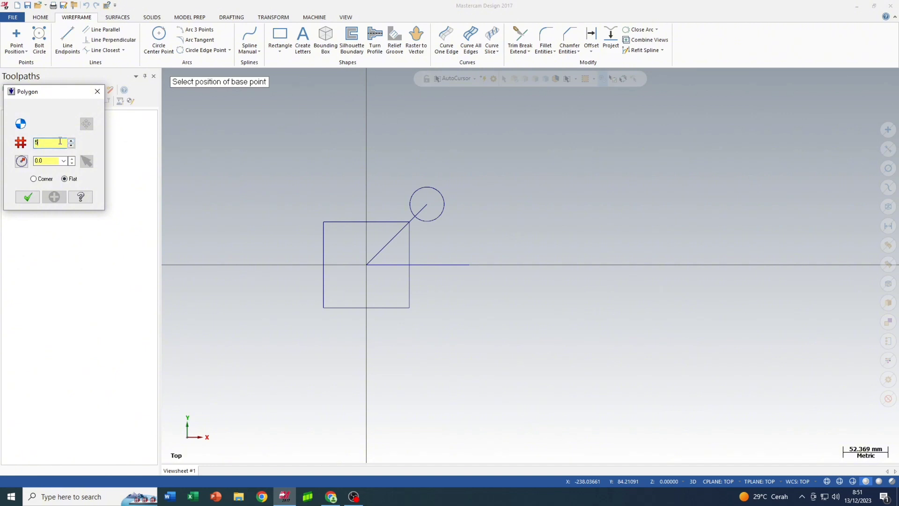
pyautogui.write('6')
pyautogui.press('Tab')
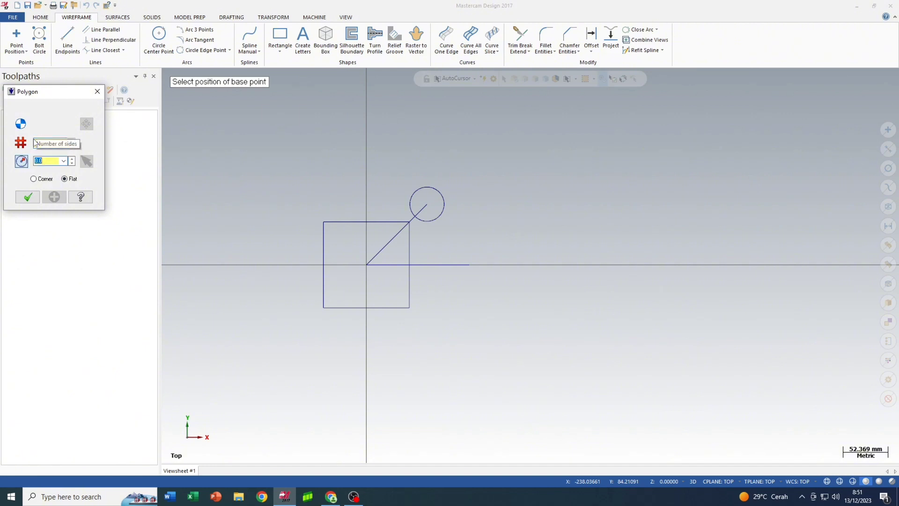
pyautogui.scroll(4, 325, 222)
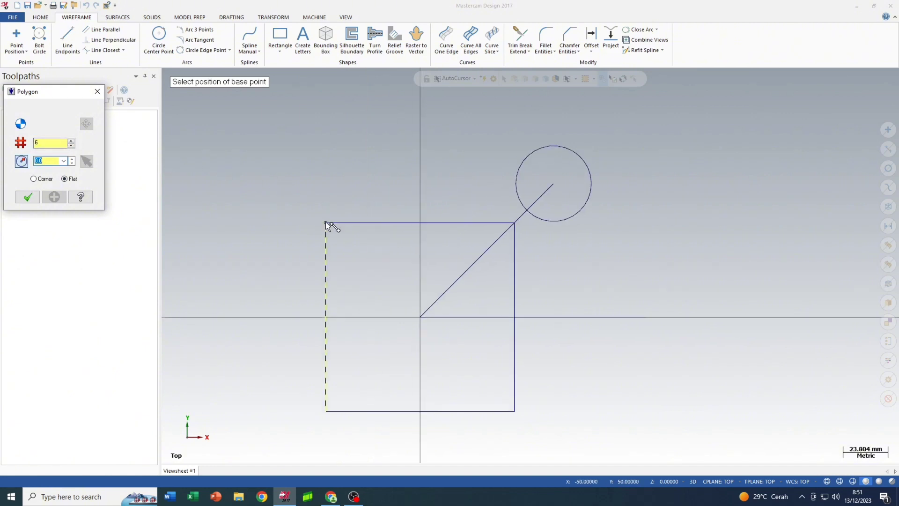
pyautogui.click(326, 223)
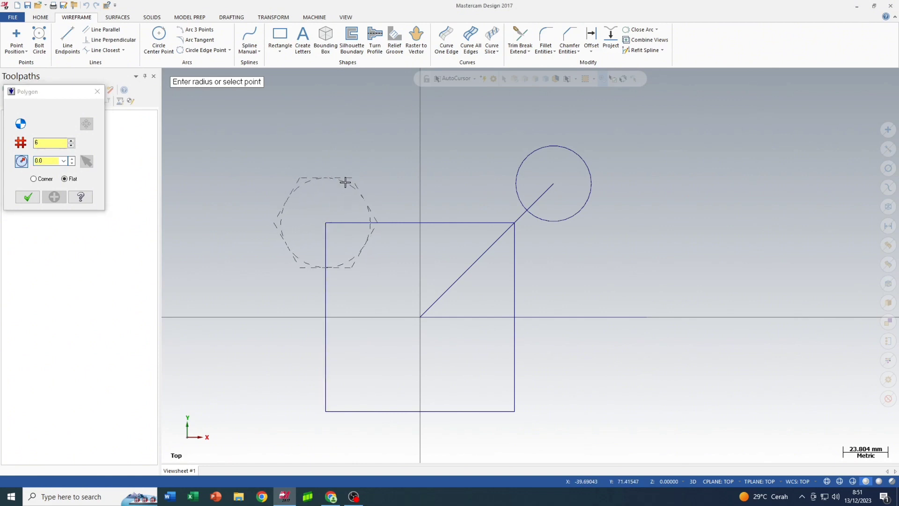
pyautogui.click(348, 180)
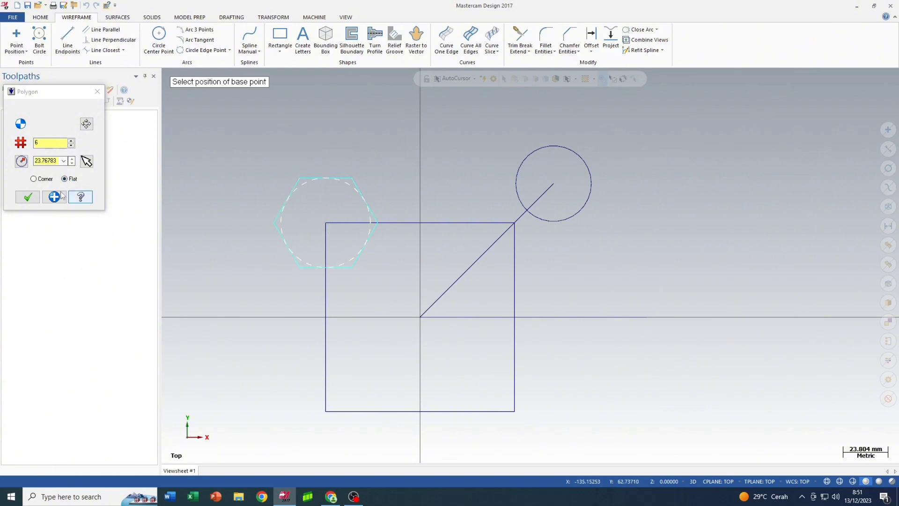
# - Set the hexagon's radius to 20 mm, measured to its flats, and accept it
pyautogui.click(35, 179)
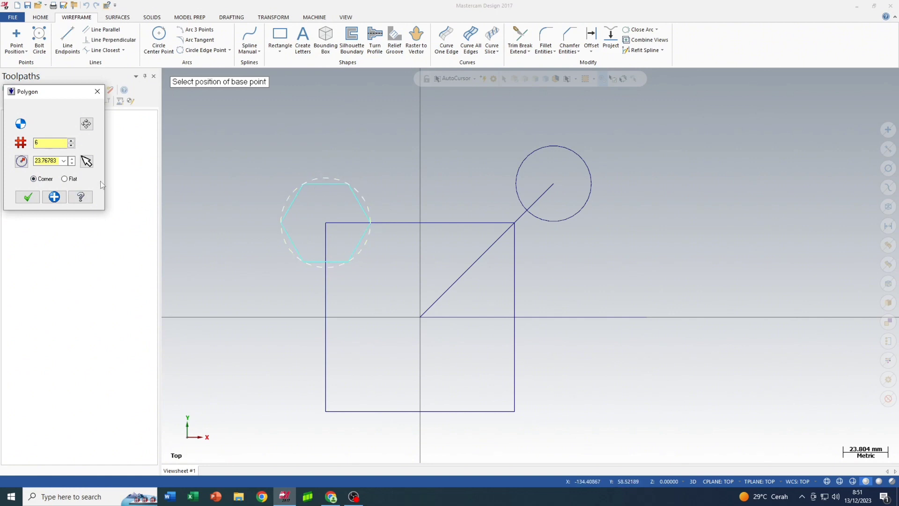
pyautogui.doubleClick(50, 161)
pyautogui.write('20')
pyautogui.press('Return')
pyautogui.click(27, 196)
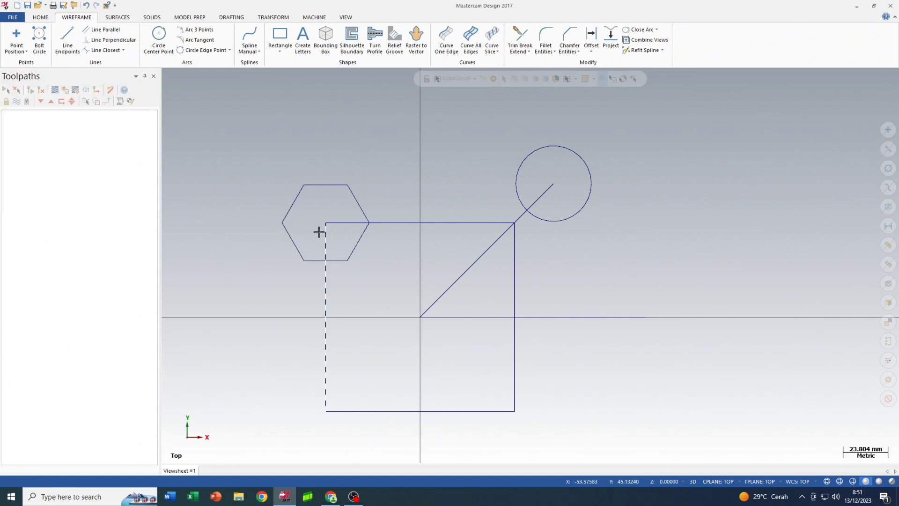
pyautogui.scroll(-1, 318, 229)
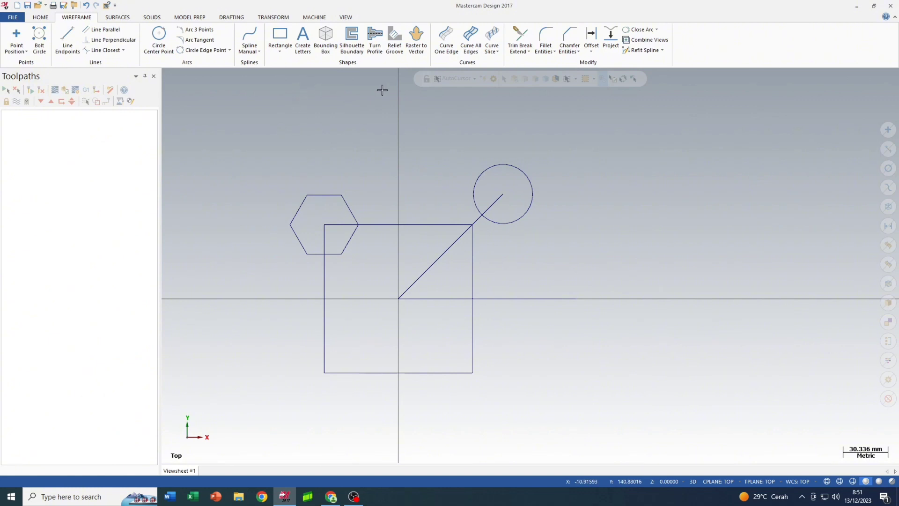
# - Trim with Divide/delete the hexagon's bottom side outside the square and the square's top edge outside the hexagon
pyautogui.scroll(-1, 424, 153)
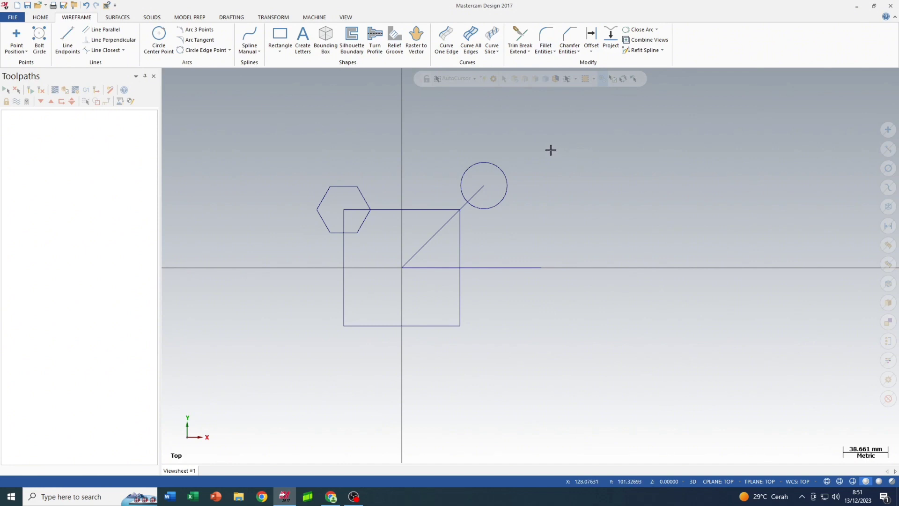
pyautogui.click(529, 52)
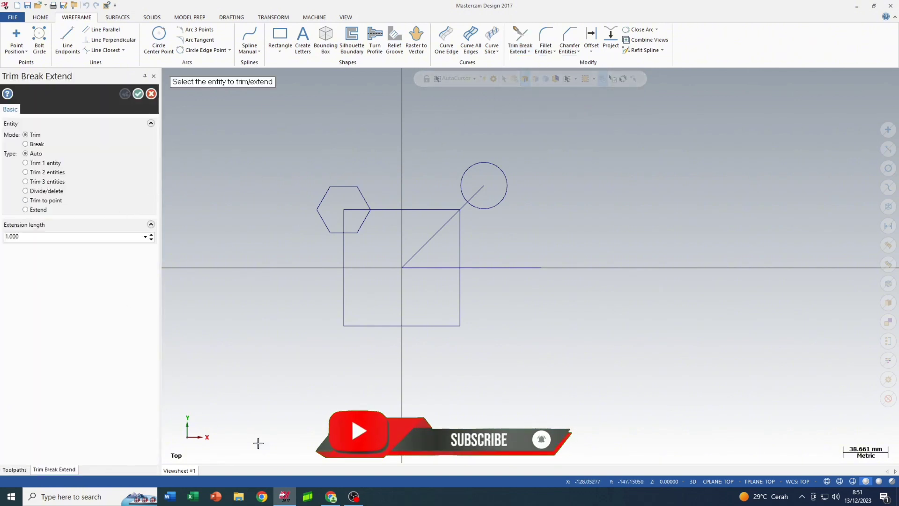
pyautogui.click(26, 191)
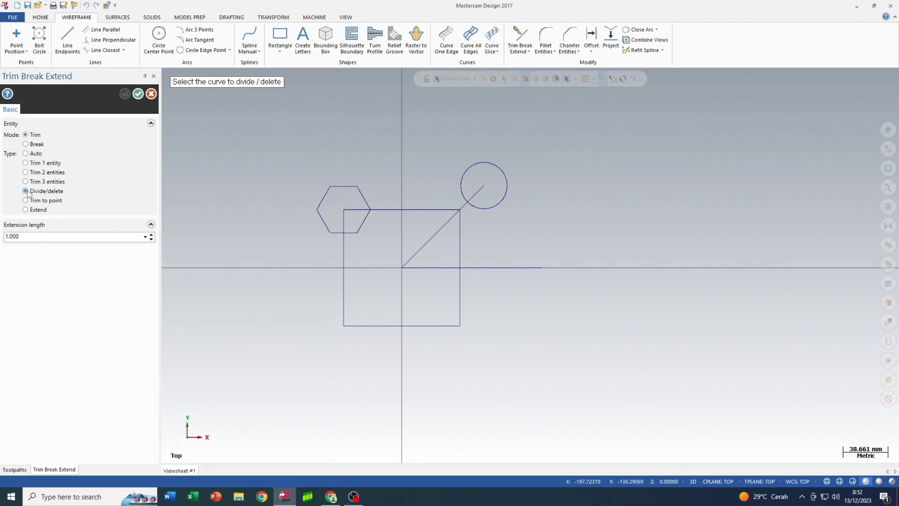
pyautogui.scroll(5, 335, 229)
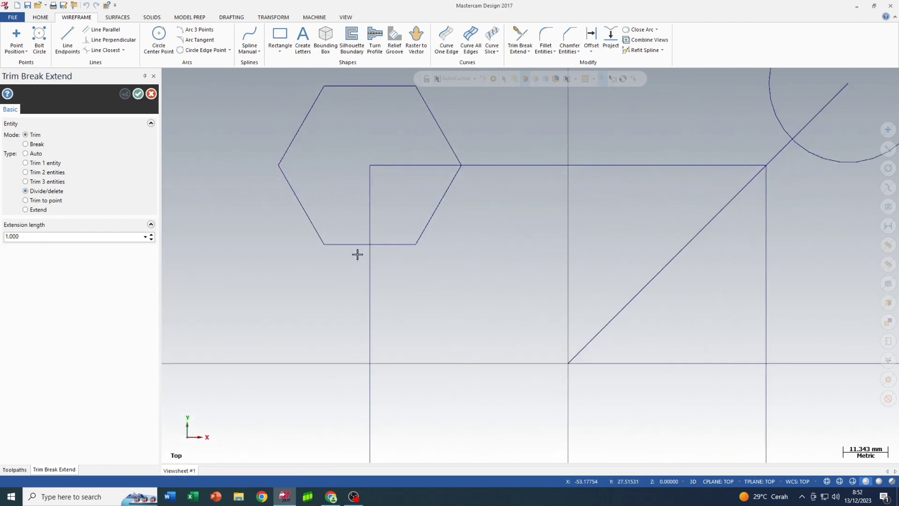
pyautogui.scroll(2, 354, 244)
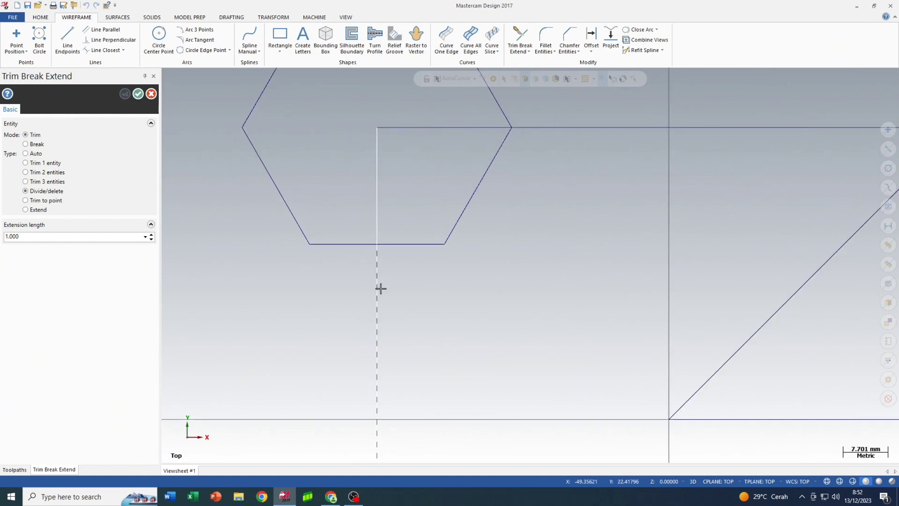
pyautogui.click(345, 244)
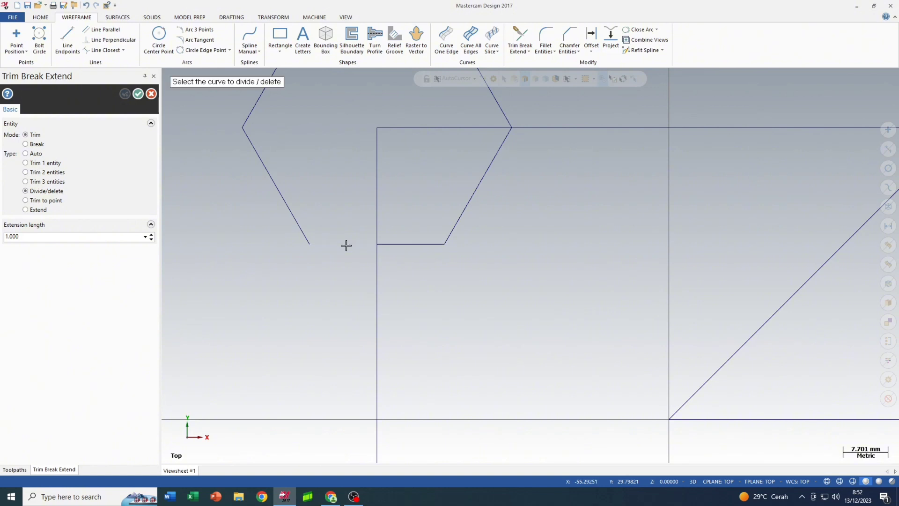
pyautogui.scroll(-5, 347, 245)
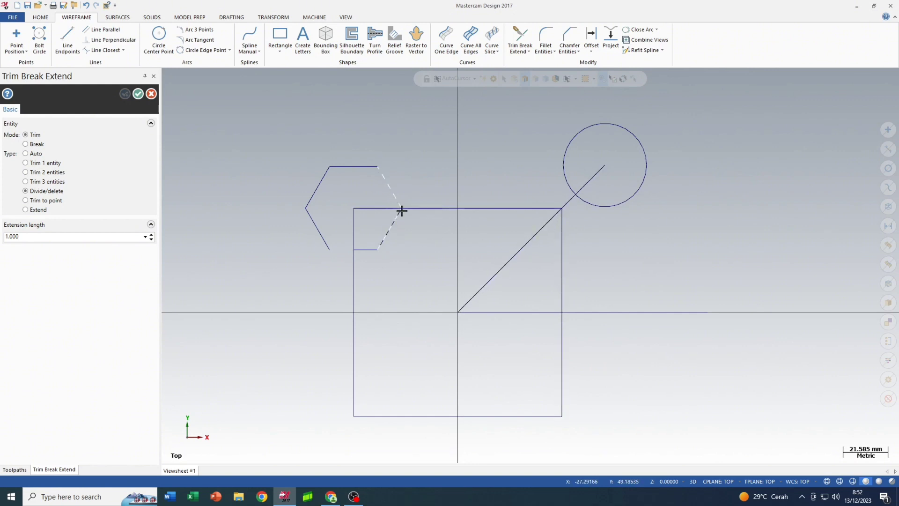
pyautogui.click(444, 205)
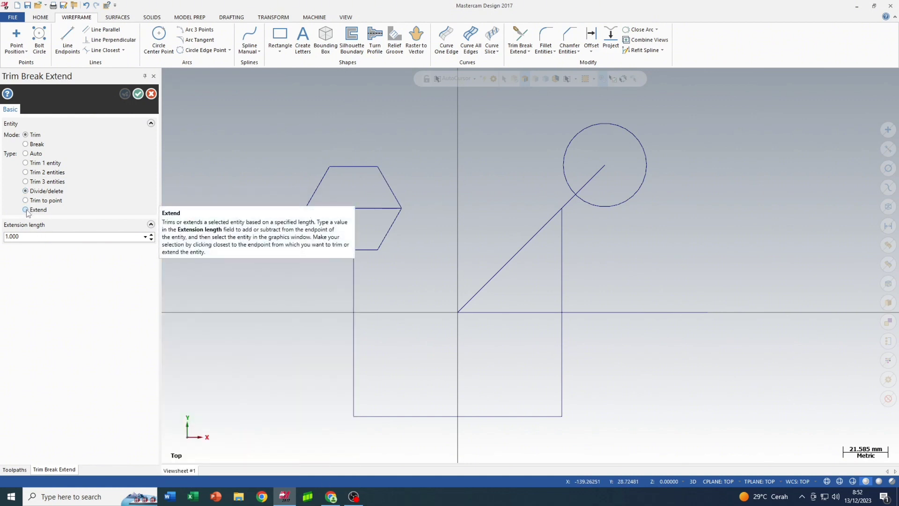
# - Extend the hexagon's lower-left side twice by 20 mm from its lower end and accept the extension
pyautogui.click(25, 210)
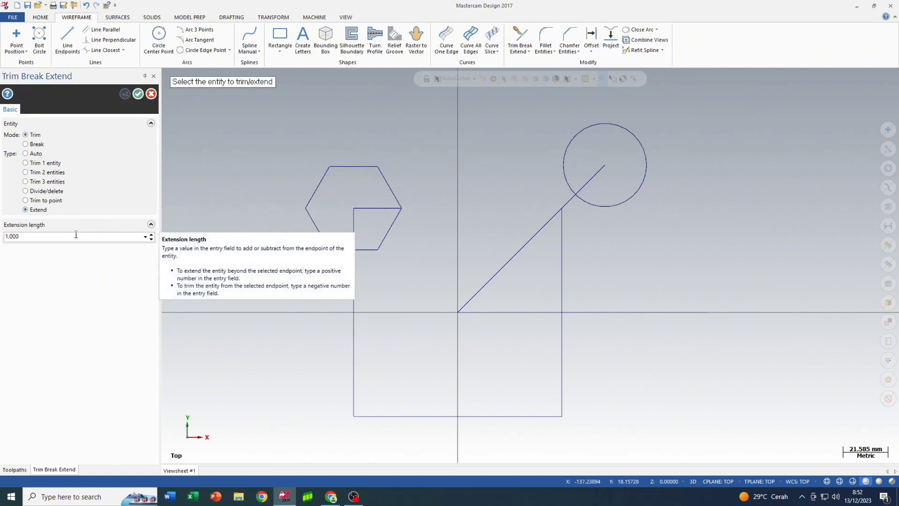
pyautogui.click(121, 238)
pyautogui.write('20')
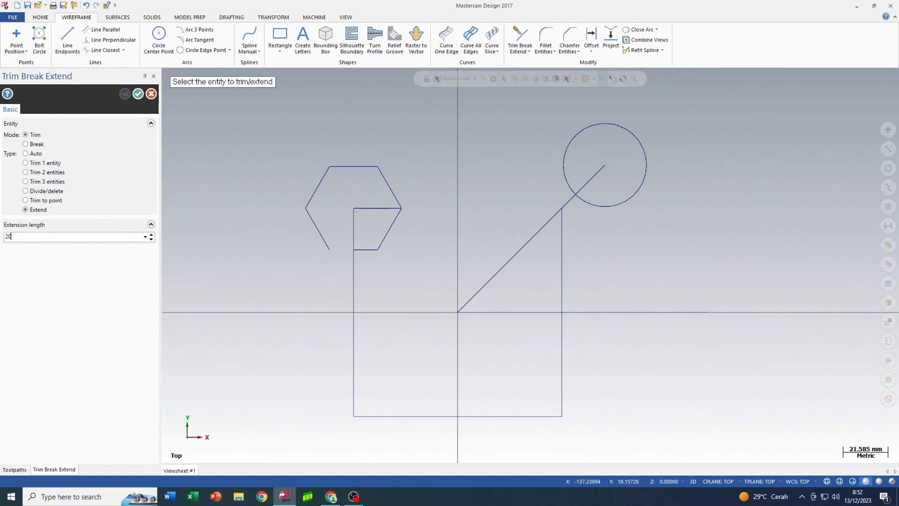
pyautogui.press('Return')
pyautogui.scroll(2, 335, 252)
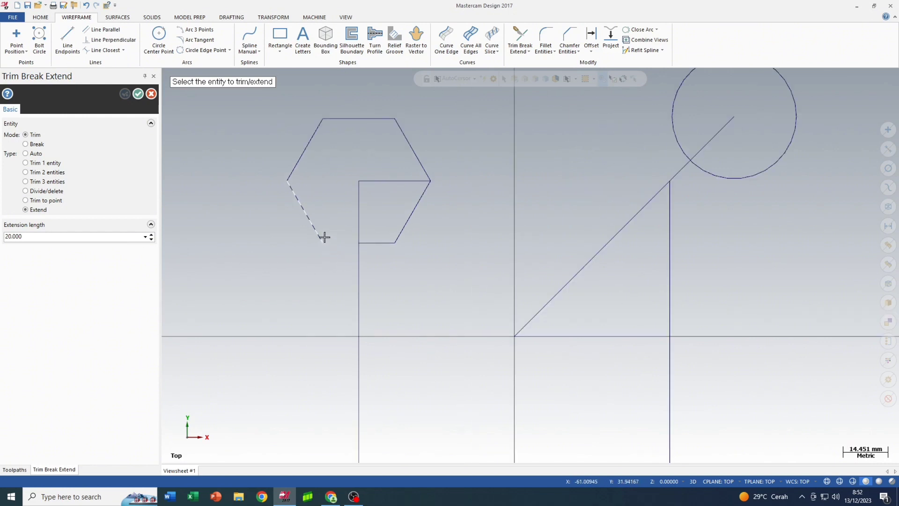
pyautogui.scroll(3, 346, 290)
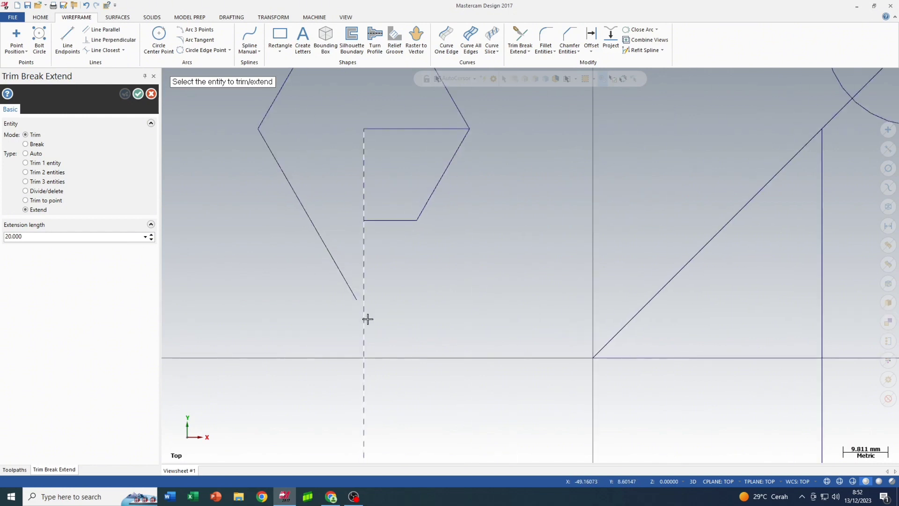
pyautogui.click(341, 271)
pyautogui.scroll(-2, 405, 320)
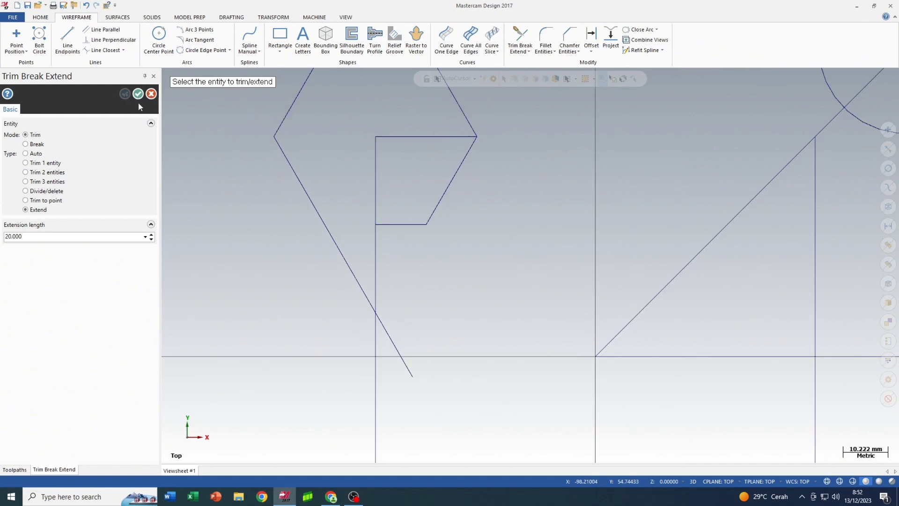
pyautogui.click(139, 94)
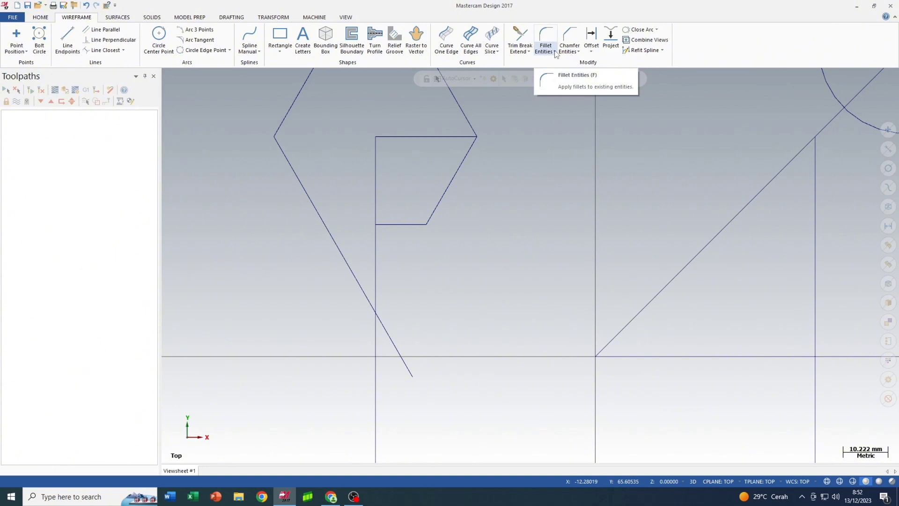
# - Fillet the square's lower-left corner in the Normal style with a 5 mm radius and trimmed entities
pyautogui.click(555, 52)
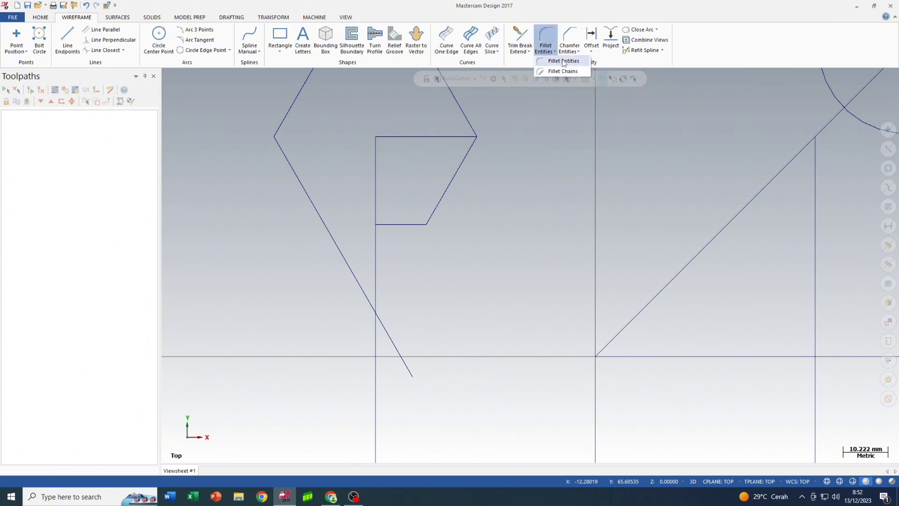
pyautogui.click(564, 61)
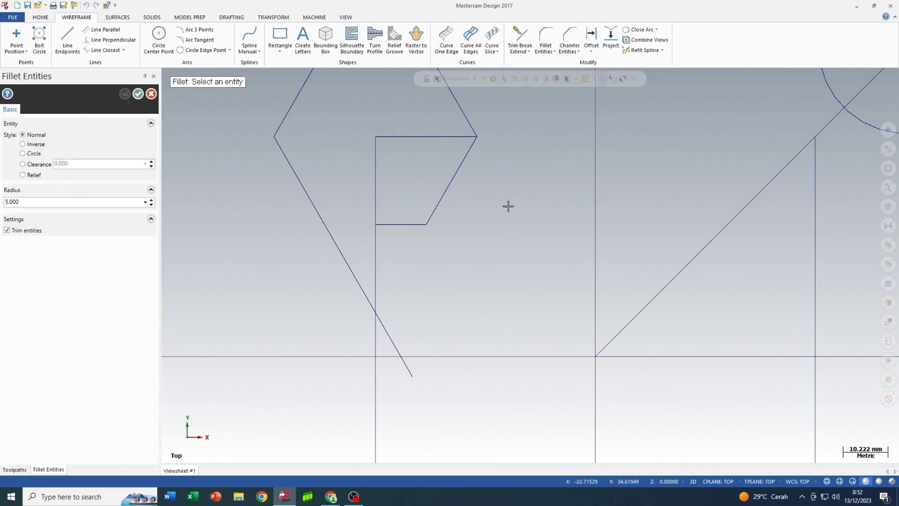
pyautogui.scroll(-5, 530, 209)
pyautogui.scroll(5, 515, 367)
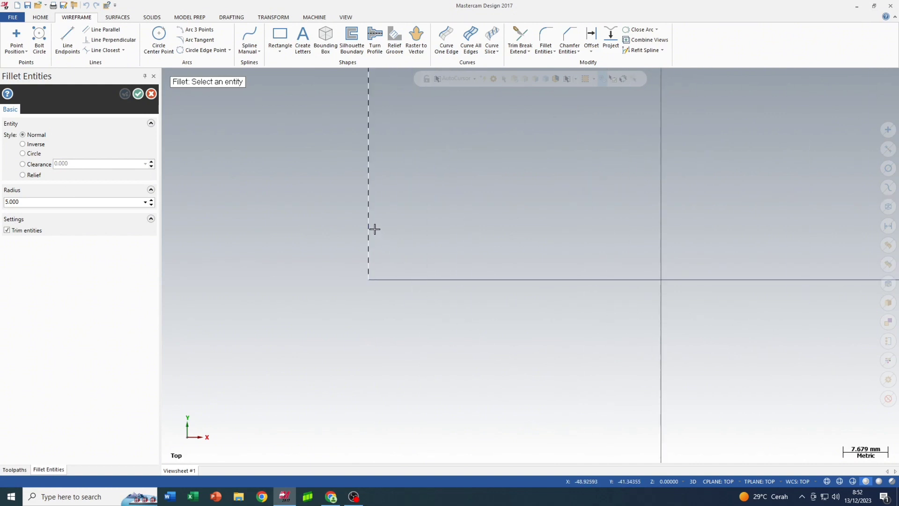
pyautogui.click(375, 229)
pyautogui.click(411, 277)
# - Preview the corner fillet without trimming, restore entity trimming, and accept the fillet
pyautogui.click(7, 230)
pyautogui.scroll(3, 371, 275)
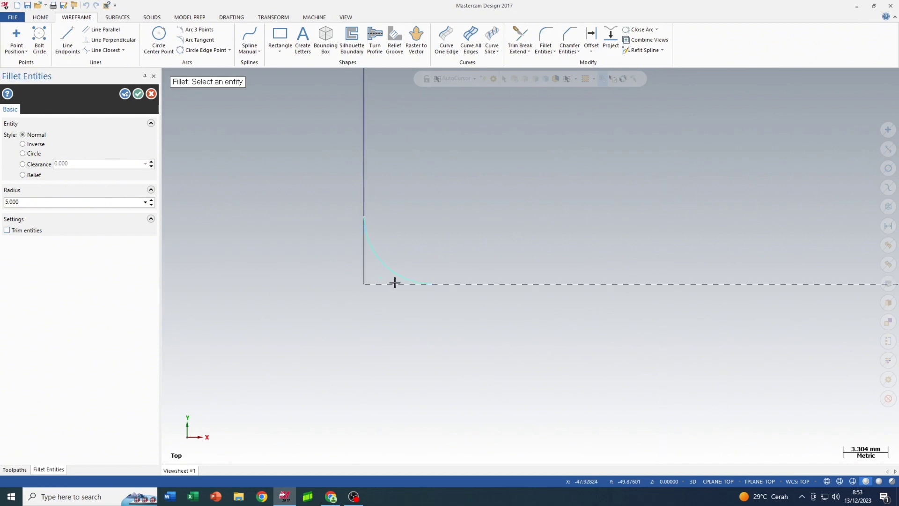
pyautogui.click(370, 230)
pyautogui.click(7, 230)
pyautogui.scroll(-3, 356, 286)
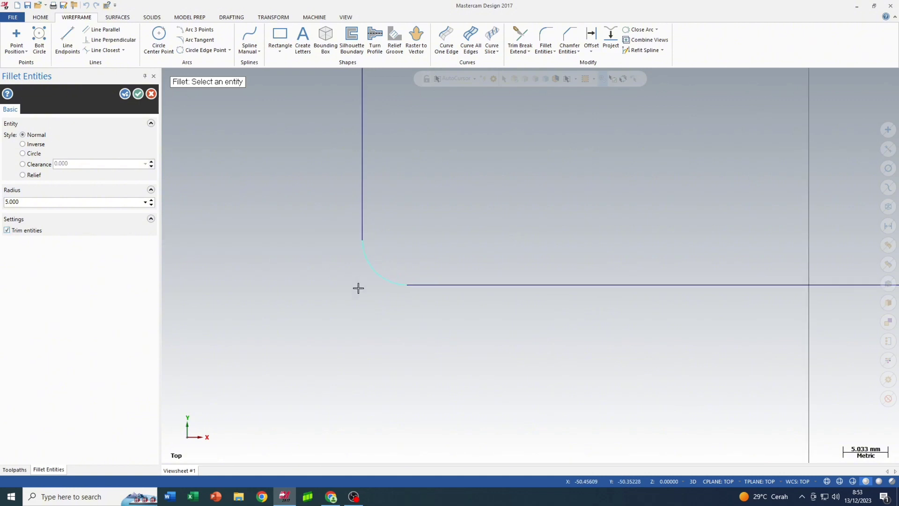
pyautogui.click(138, 94)
# - Chamfer the square's lower-right corner using the 1 Distance style with a 5 mm distance
pyautogui.scroll(-2, 361, 195)
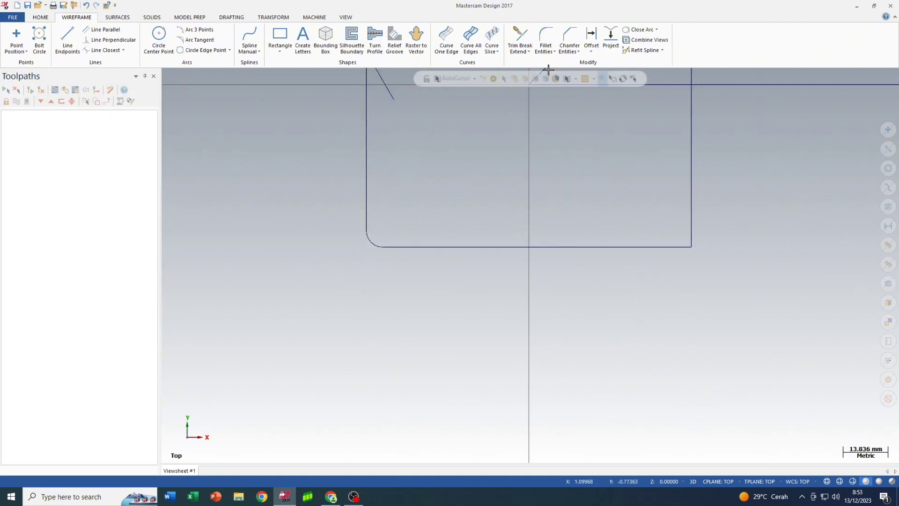
pyautogui.click(554, 52)
pyautogui.click(577, 52)
pyautogui.click(577, 52)
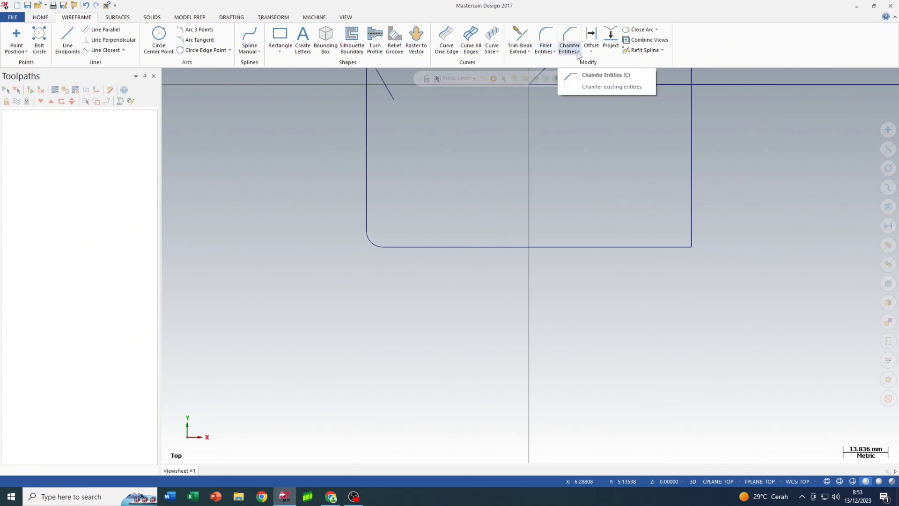
pyautogui.click(587, 62)
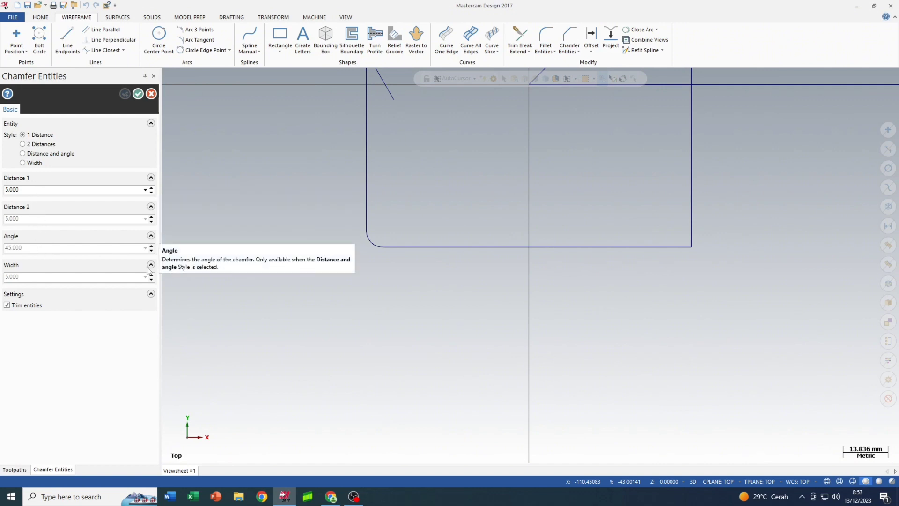
pyautogui.scroll(-2, 375, 296)
pyautogui.scroll(4, 538, 263)
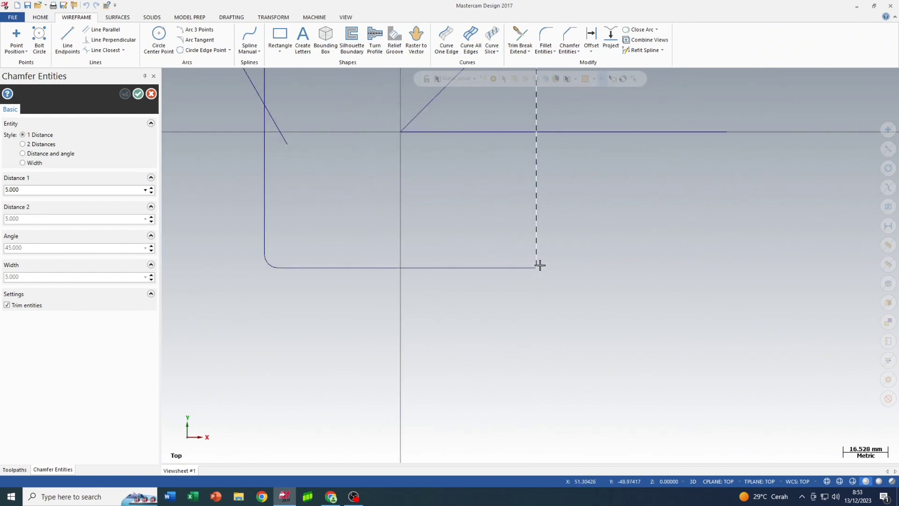
pyautogui.click(511, 268)
pyautogui.click(534, 237)
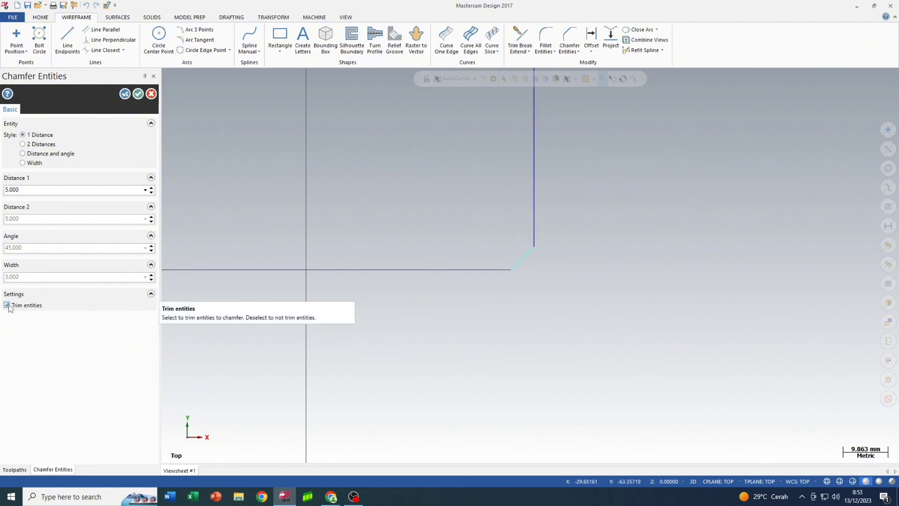
# - Preview the corner chamfer without trimming, restore entity trimming, and accept the chamfer
pyautogui.click(8, 306)
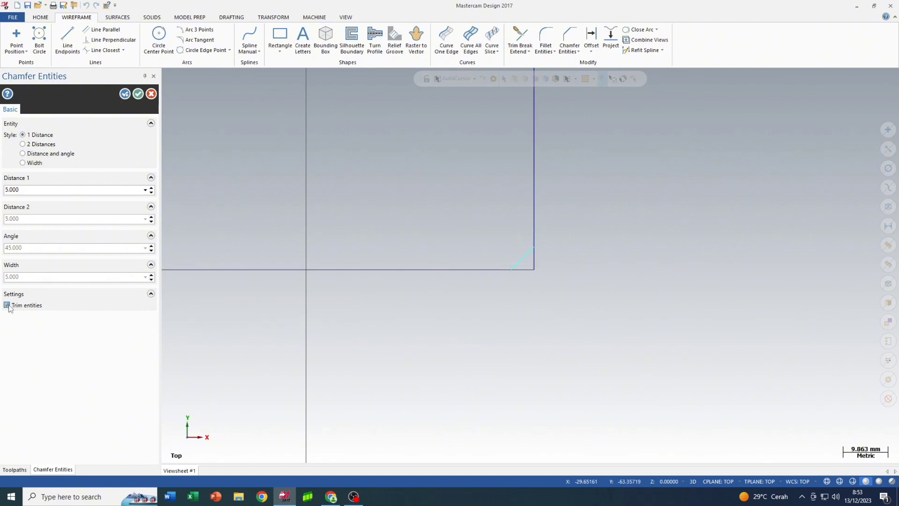
pyautogui.click(8, 306)
pyautogui.click(8, 306)
pyautogui.click(138, 94)
# - Offset the diagonal line as a copy 10 mm to each side
pyautogui.scroll(-6, 507, 174)
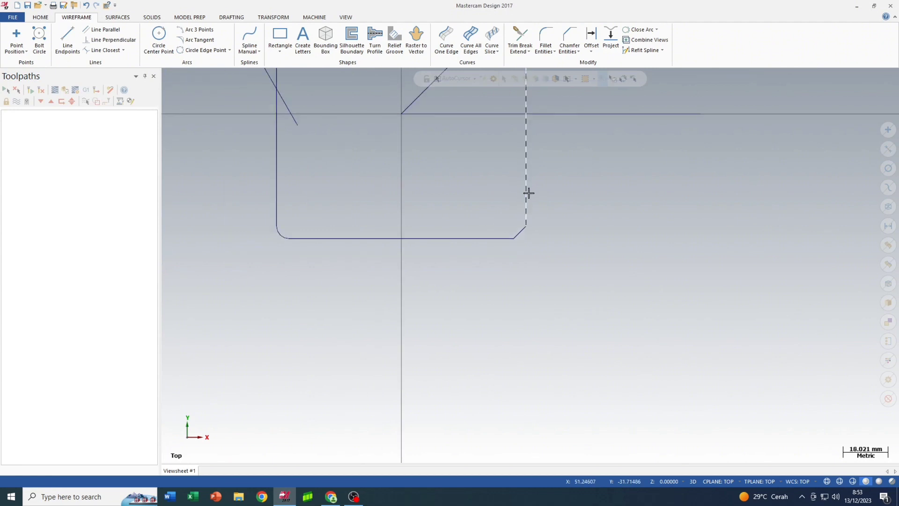
pyautogui.click(595, 50)
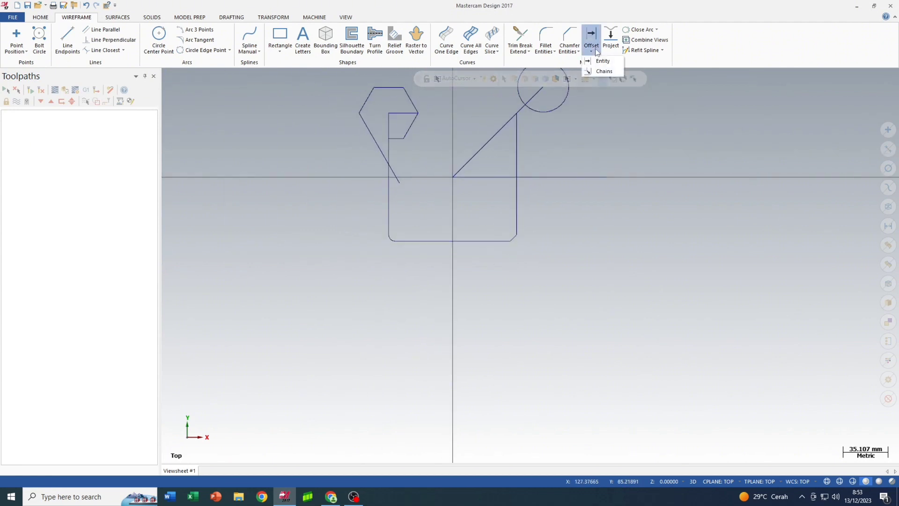
pyautogui.click(603, 62)
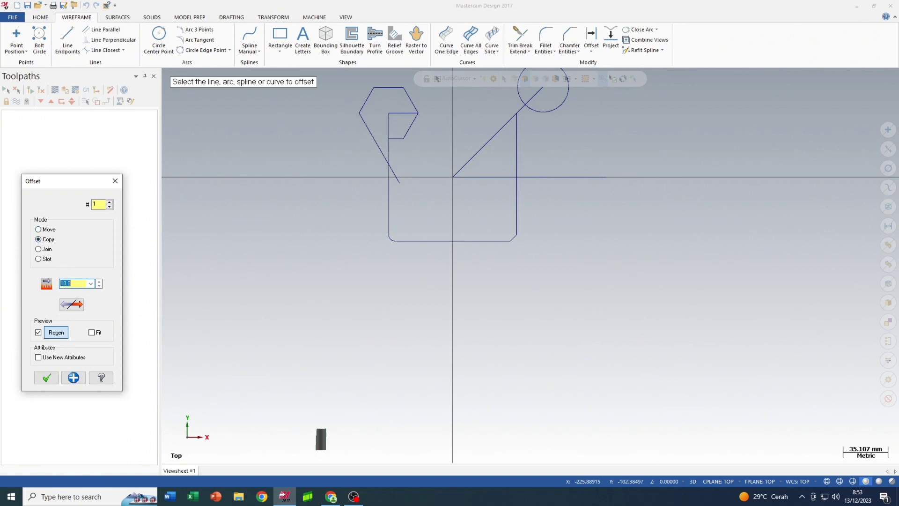
pyautogui.click(501, 241)
pyautogui.scroll(2, 501, 236)
pyautogui.scroll(-2, 375, 300)
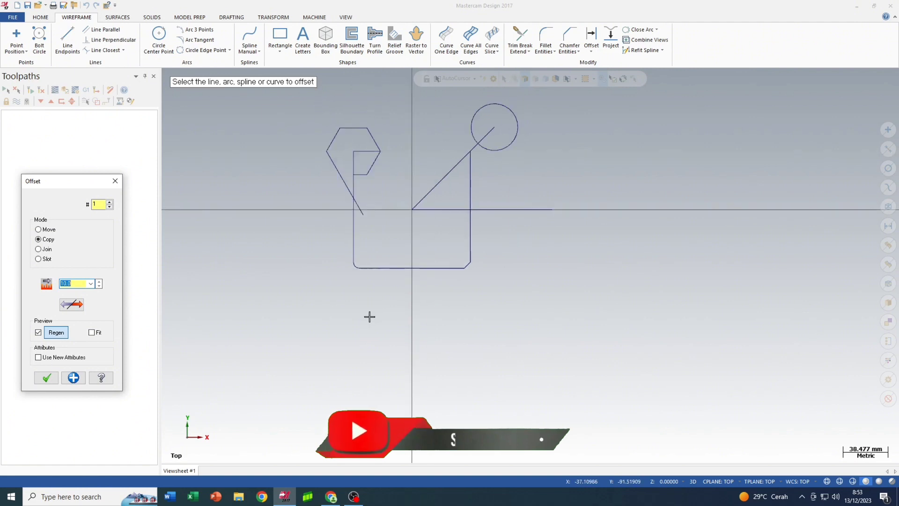
pyautogui.scroll(2, 449, 184)
pyautogui.click(449, 162)
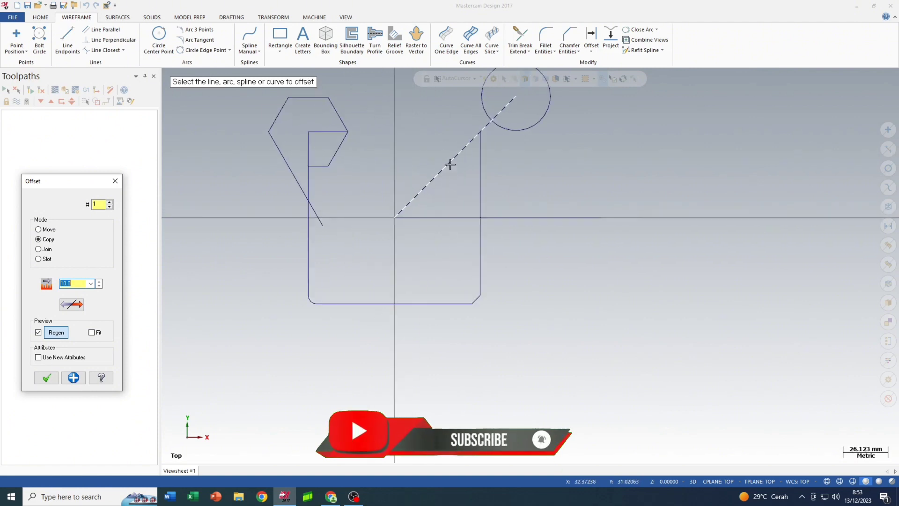
pyautogui.click(412, 131)
pyautogui.click(459, 159)
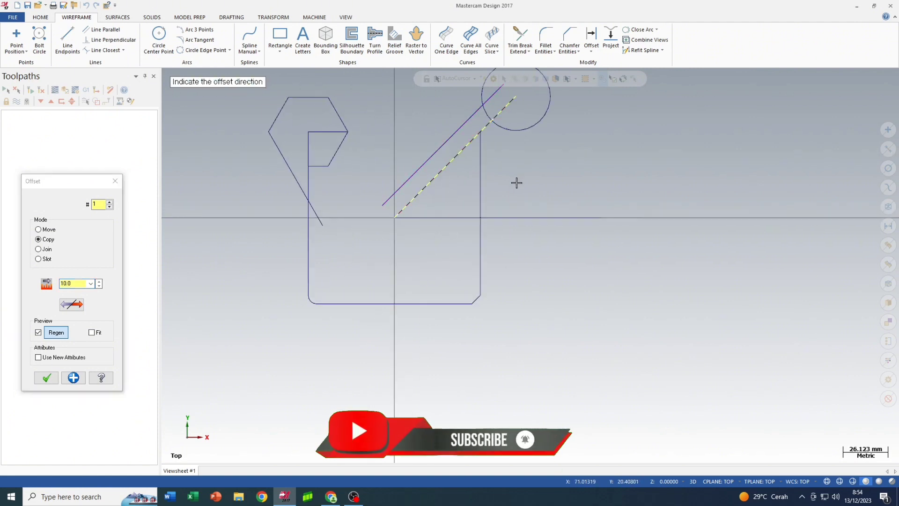
pyautogui.click(515, 182)
# - Offset the square's bottom edge 10 mm upward in Move mode instead of copying it
pyautogui.click(409, 304)
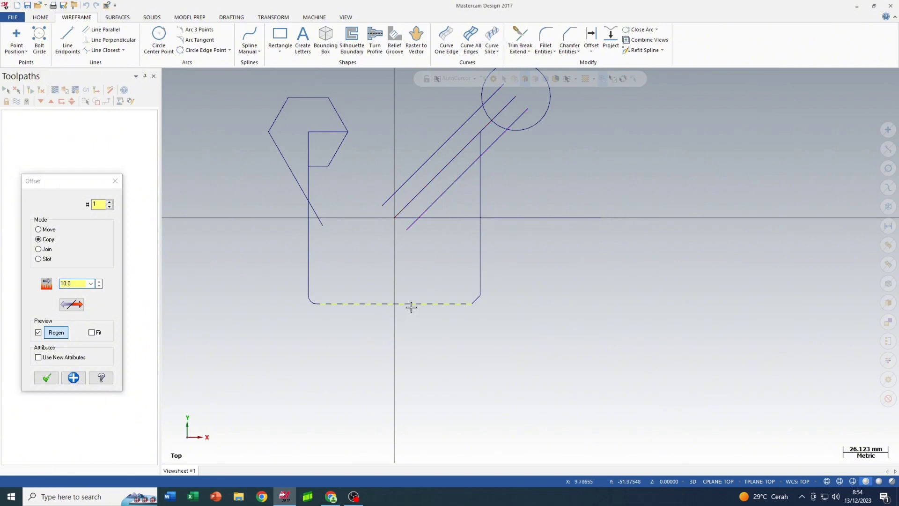
pyautogui.click(413, 283)
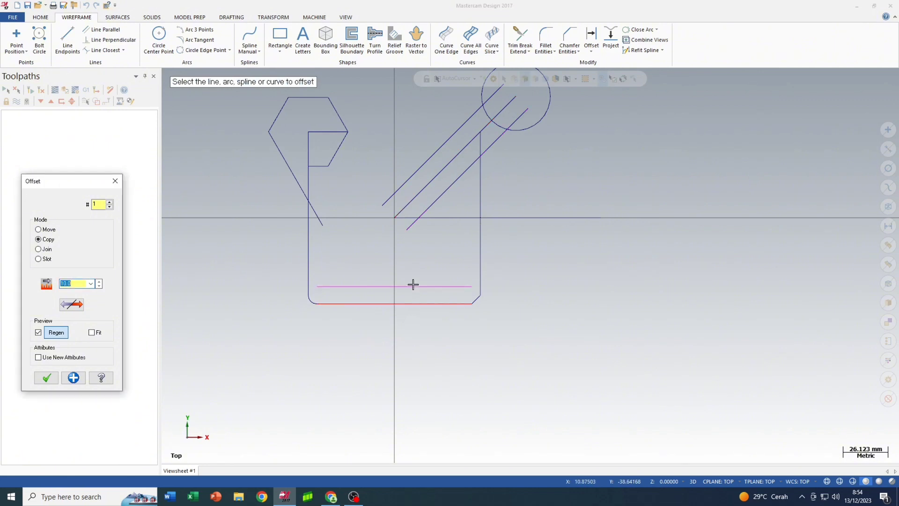
pyautogui.click(38, 230)
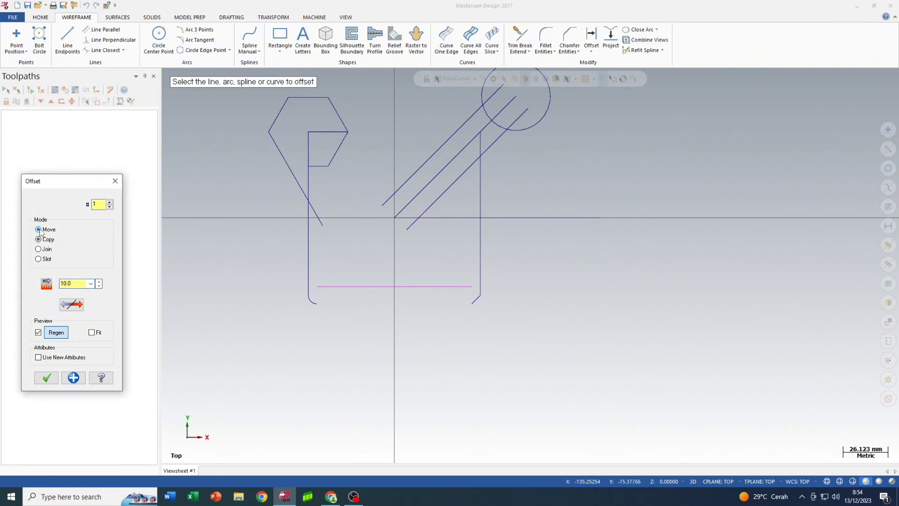
pyautogui.scroll(2, 351, 309)
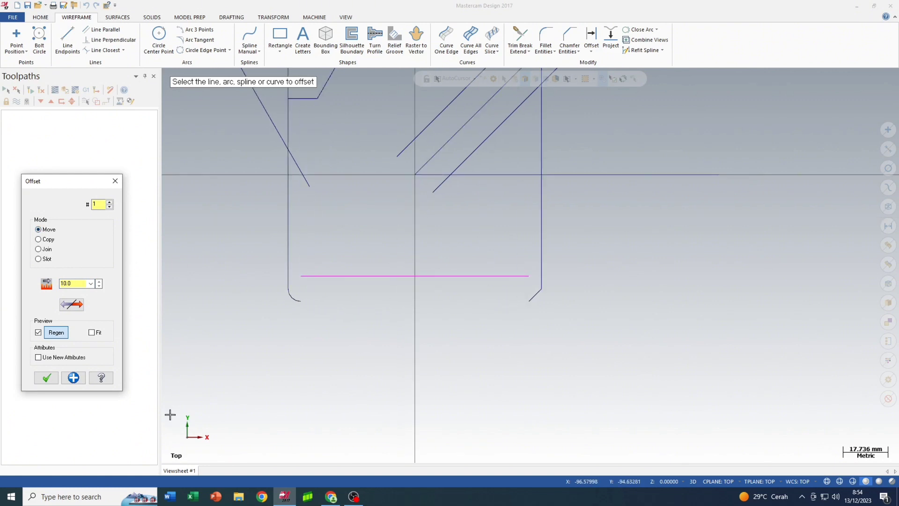
# - Accept the moved bottom edge and finish the Offset command
pyautogui.click(46, 378)
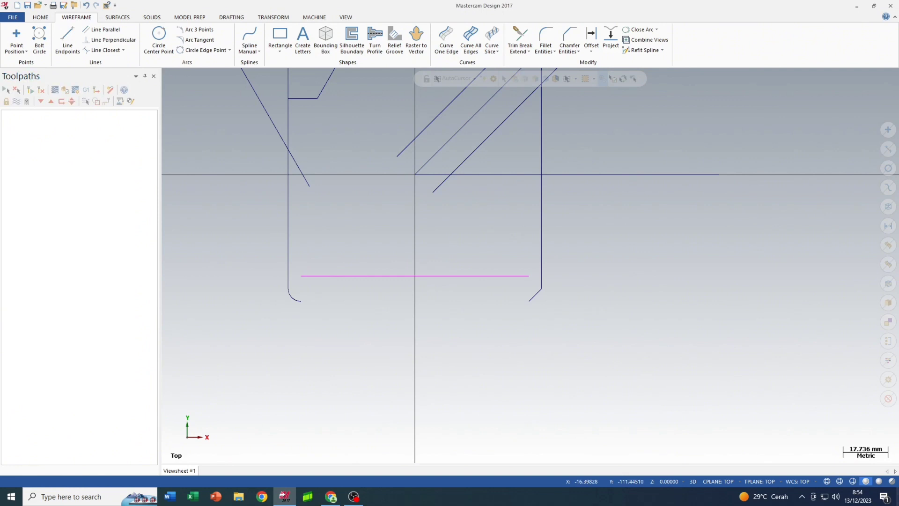
pyautogui.scroll(-5, 478, 215)
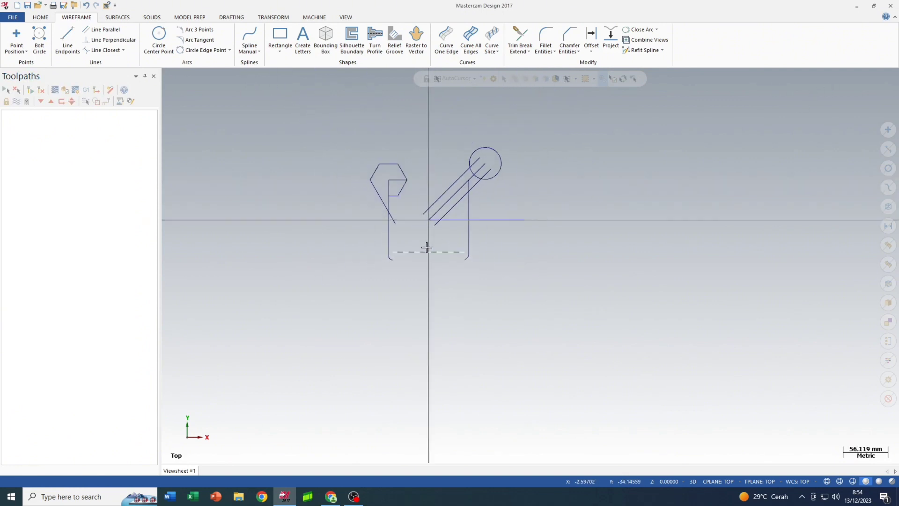
pyautogui.click(426, 249)
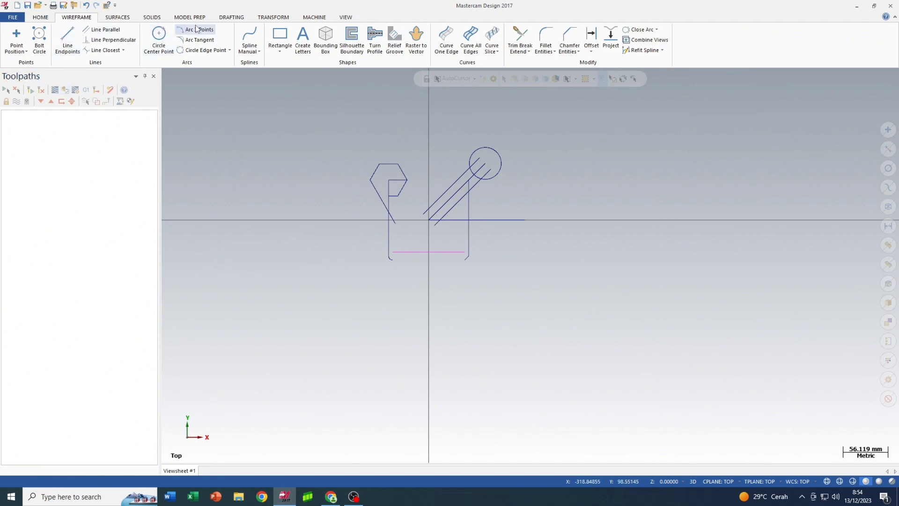
# - Start a Mirror transform and select the six lines of the hexagon as the entities to mirror
pyautogui.click(278, 19)
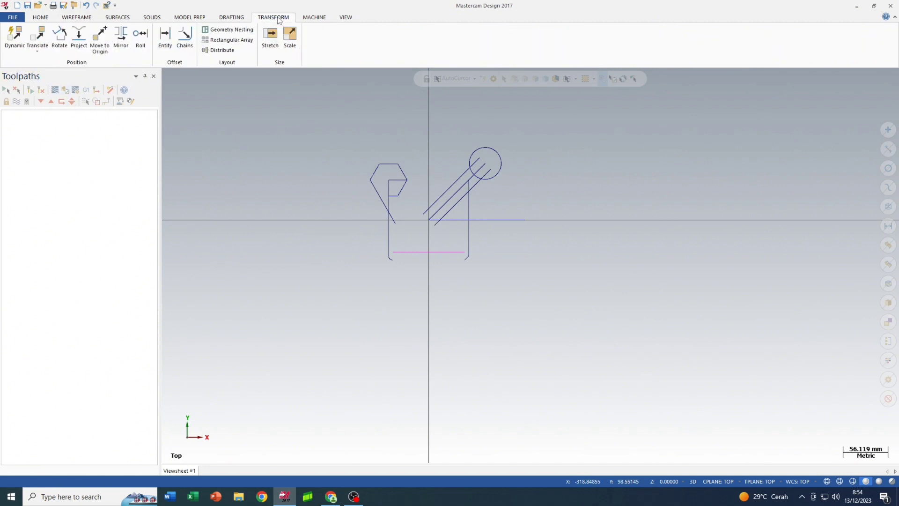
pyautogui.click(123, 49)
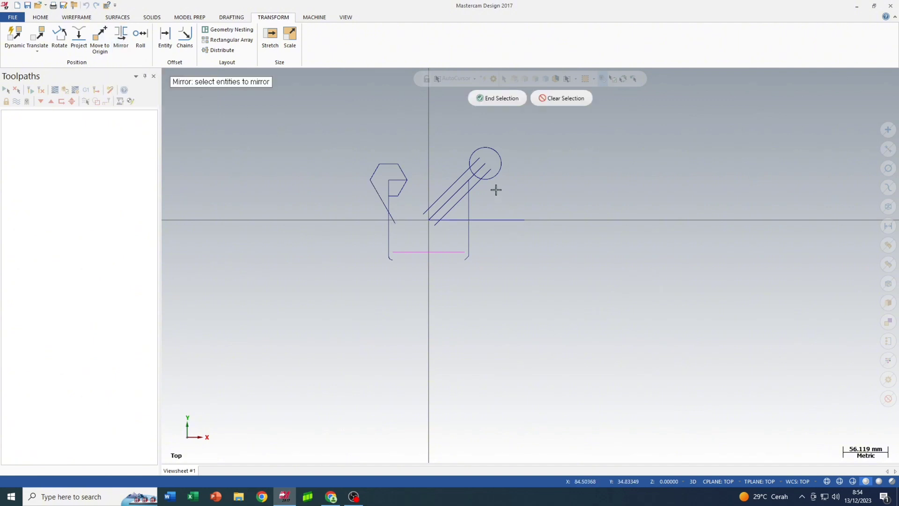
pyautogui.scroll(2, 497, 185)
pyautogui.scroll(2, 359, 165)
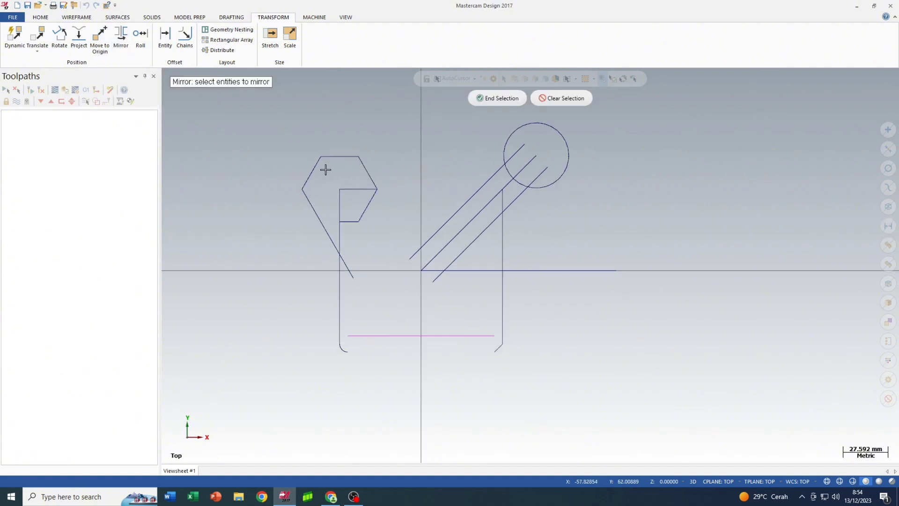
pyautogui.click(316, 171)
pyautogui.click(338, 157)
pyautogui.click(361, 162)
pyautogui.click(372, 199)
pyautogui.click(354, 219)
pyautogui.click(324, 224)
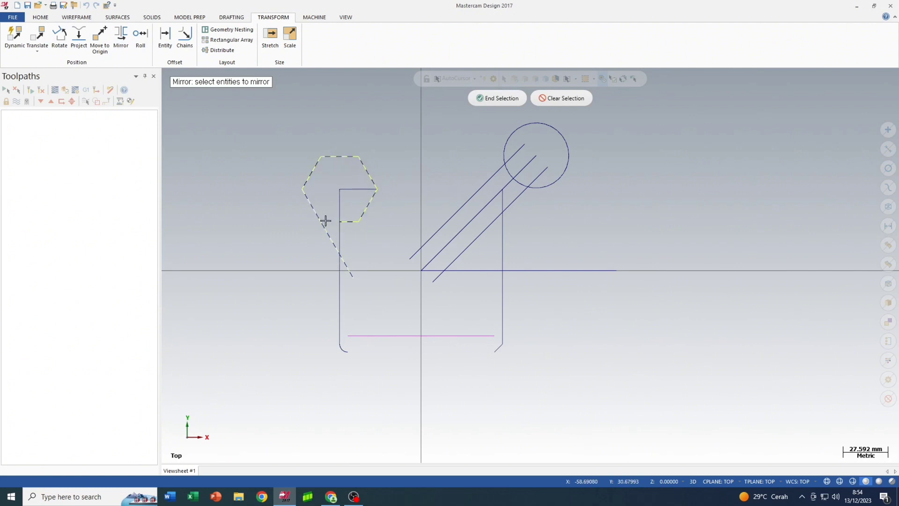
pyautogui.click(500, 98)
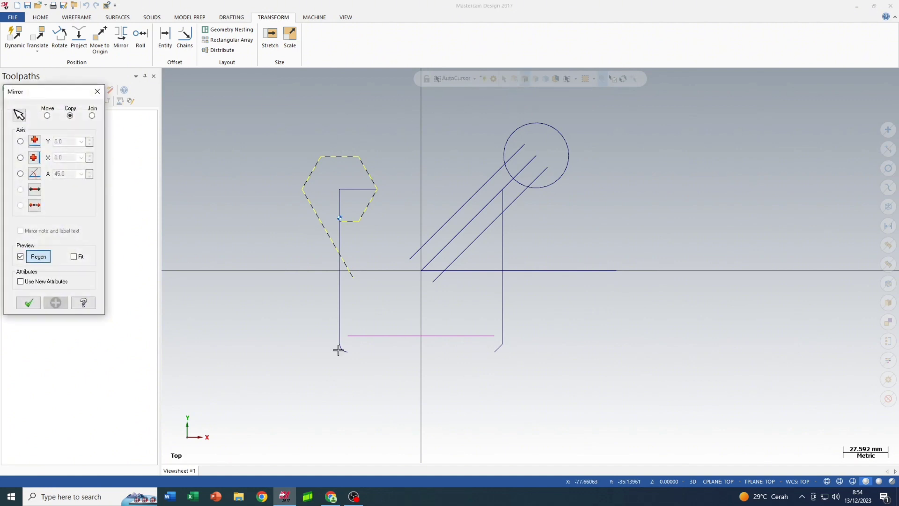
# - Preview the mirrored copy about the X 0 axis, switch to the Y 0 axis, and accept the copy
pyautogui.click(20, 157)
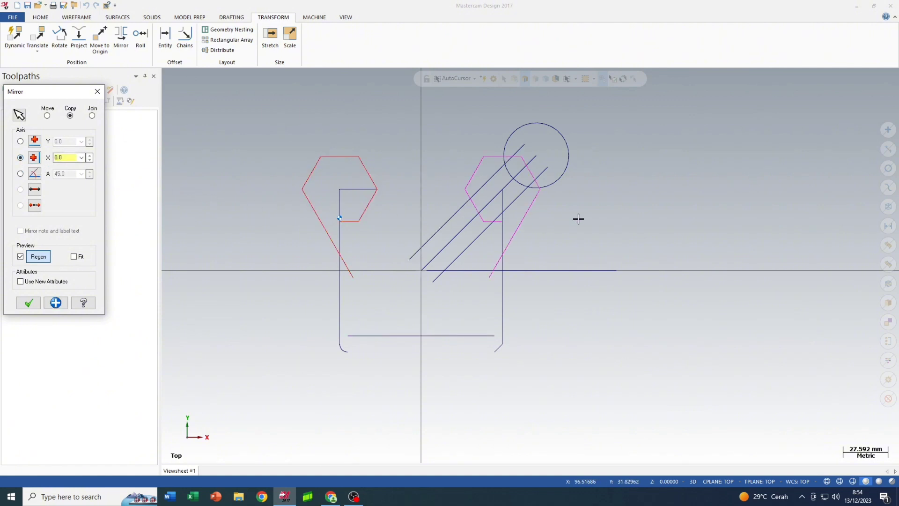
pyautogui.click(20, 142)
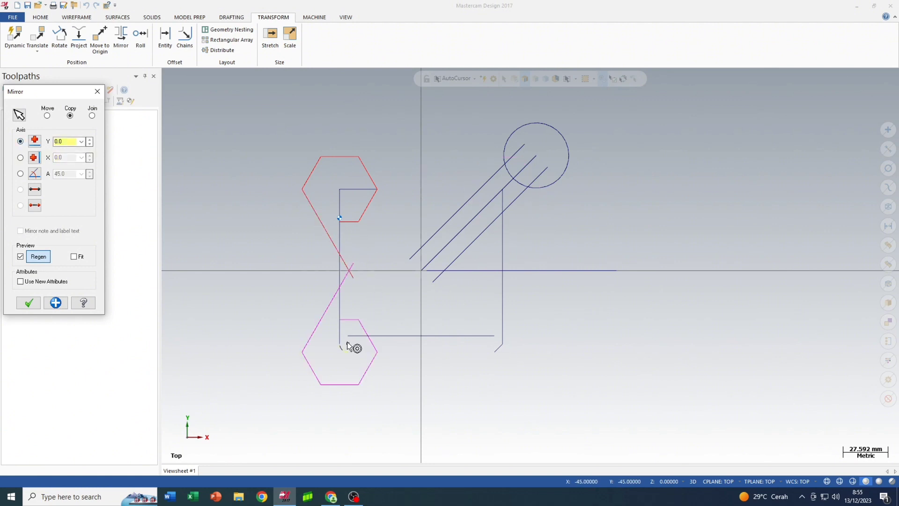
pyautogui.click(29, 303)
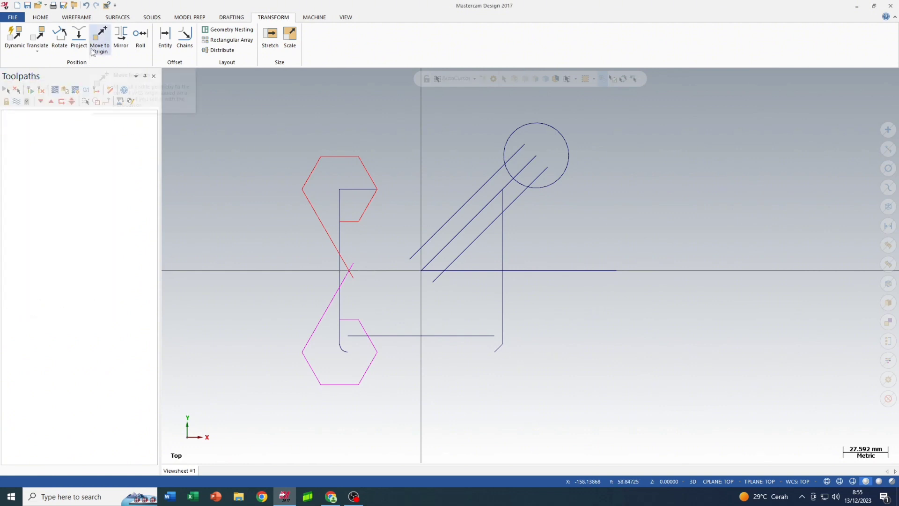
pyautogui.click(60, 37)
pyautogui.scroll(-1, 438, 246)
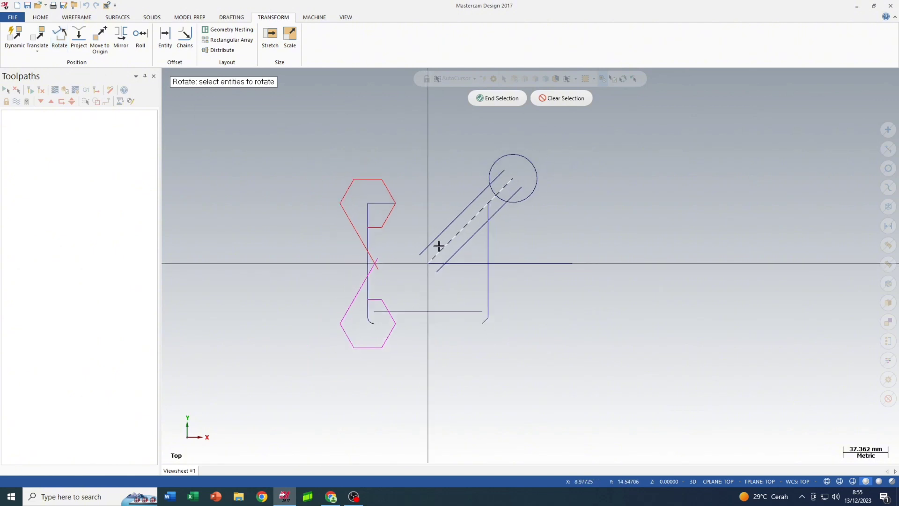
pyautogui.scroll(-1, 439, 245)
pyautogui.scroll(2, 434, 190)
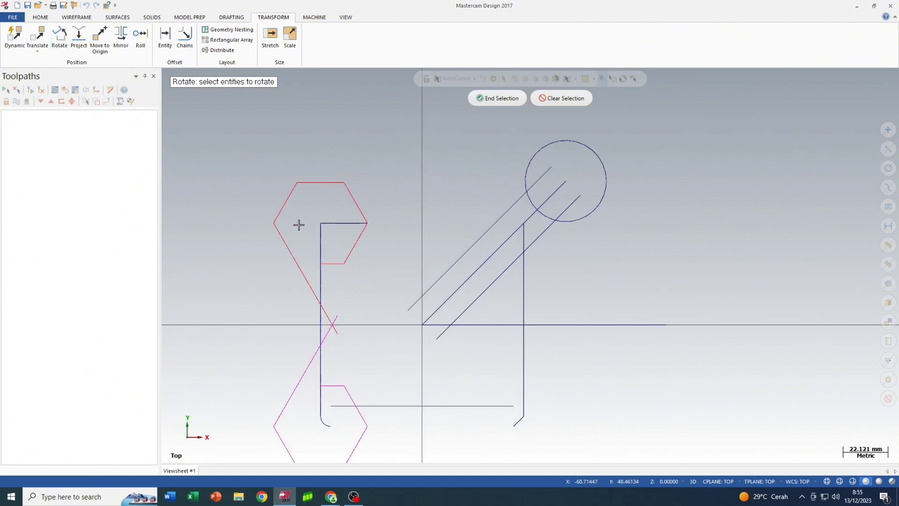
pyautogui.click(288, 205)
pyautogui.click(316, 183)
pyautogui.click(351, 195)
pyautogui.press('Escape')
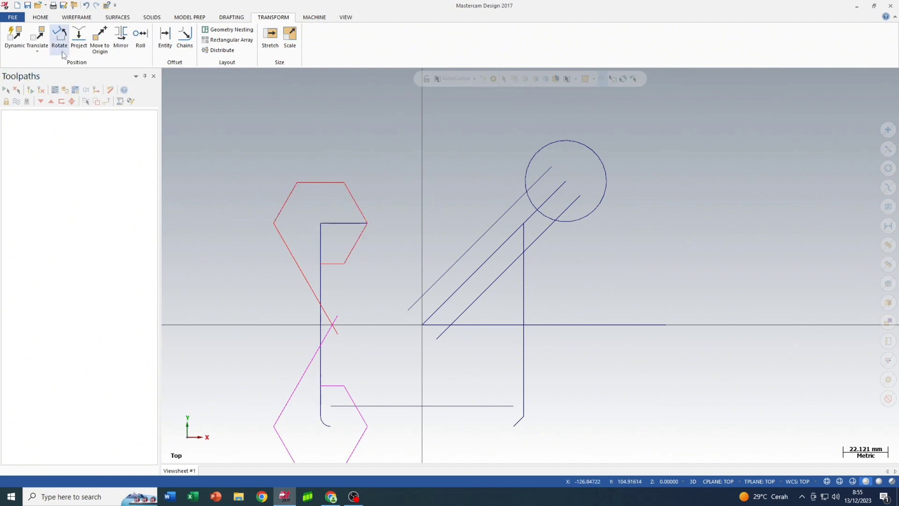
# - Set up a Rotate of the circle in Copy mode about the origin with a 90-degree angle
pyautogui.click(59, 38)
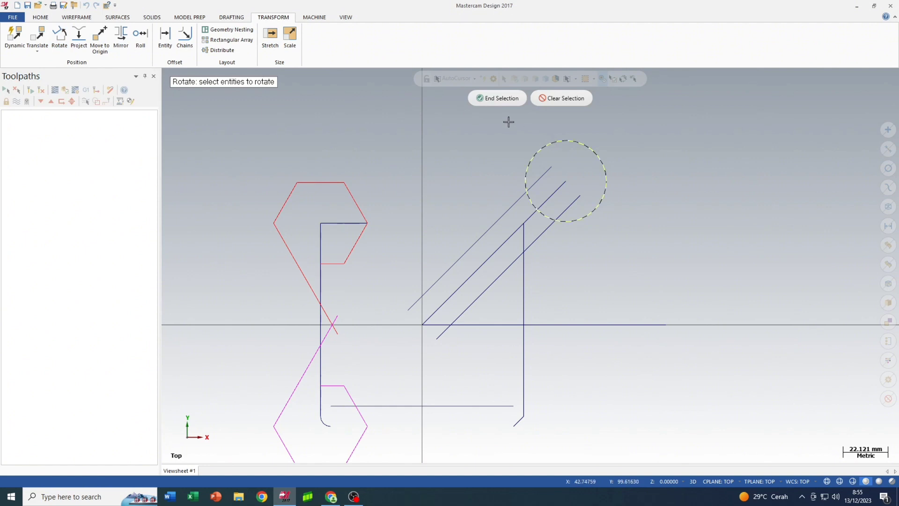
pyautogui.click(495, 99)
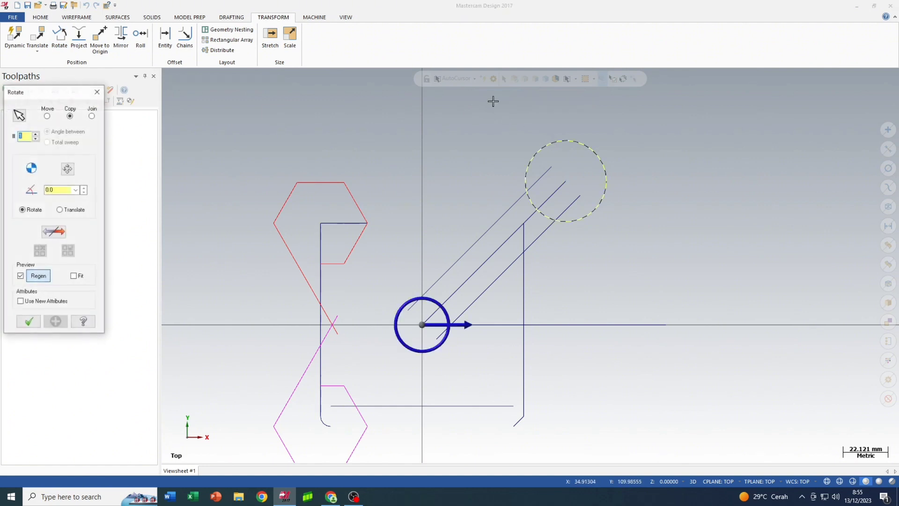
pyautogui.click(68, 170)
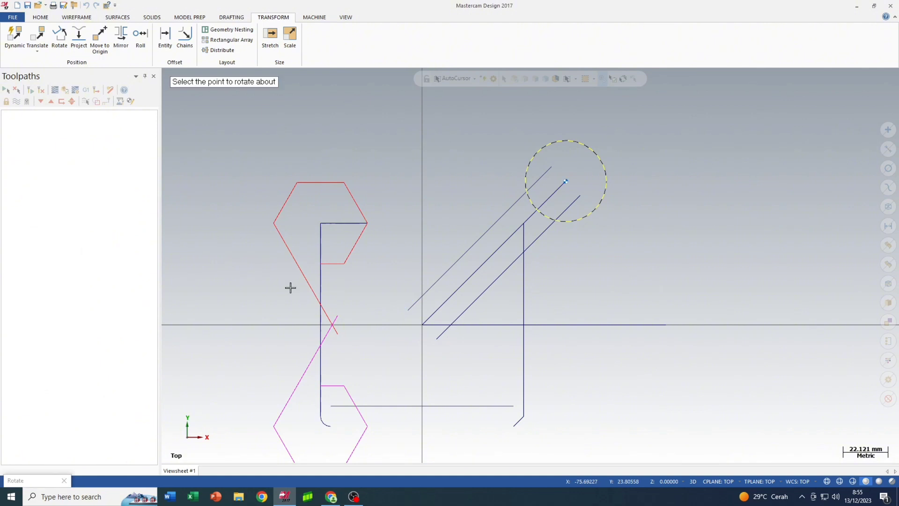
pyautogui.click(421, 324)
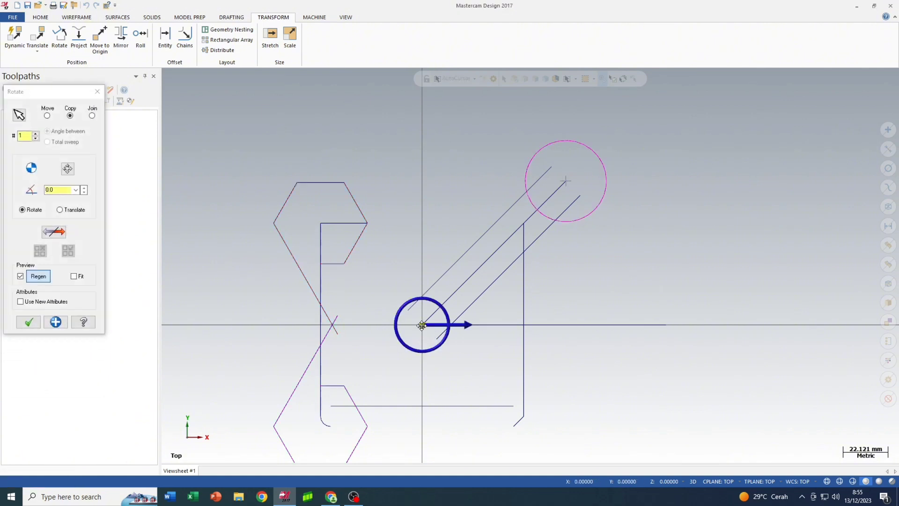
pyautogui.doubleClick(25, 136)
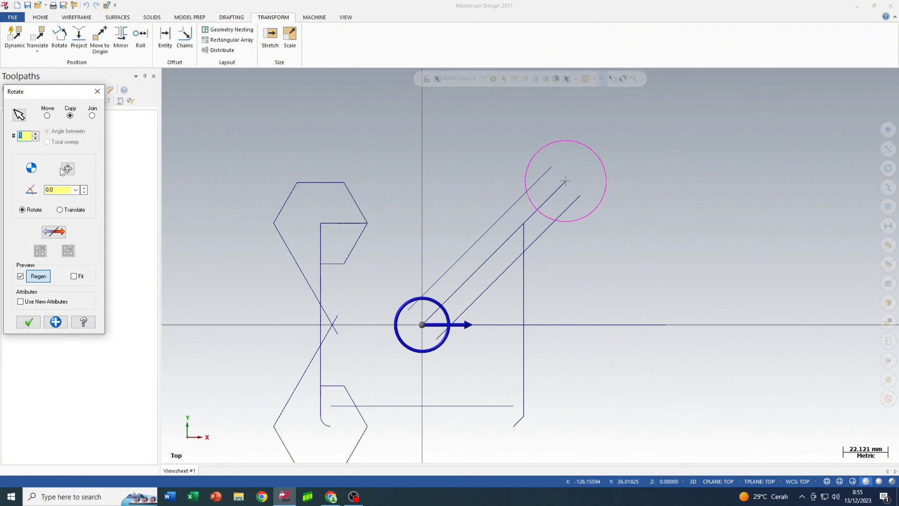
pyautogui.doubleClick(64, 192)
pyautogui.press('Return')
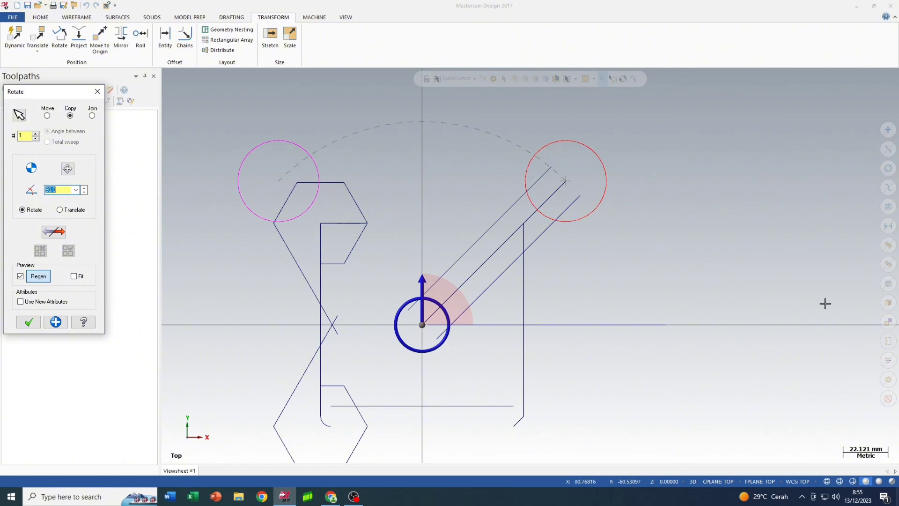
# - Preview the circle's rotation in Move mode, return to Copy, and set the number of copies to 4
pyautogui.click(48, 116)
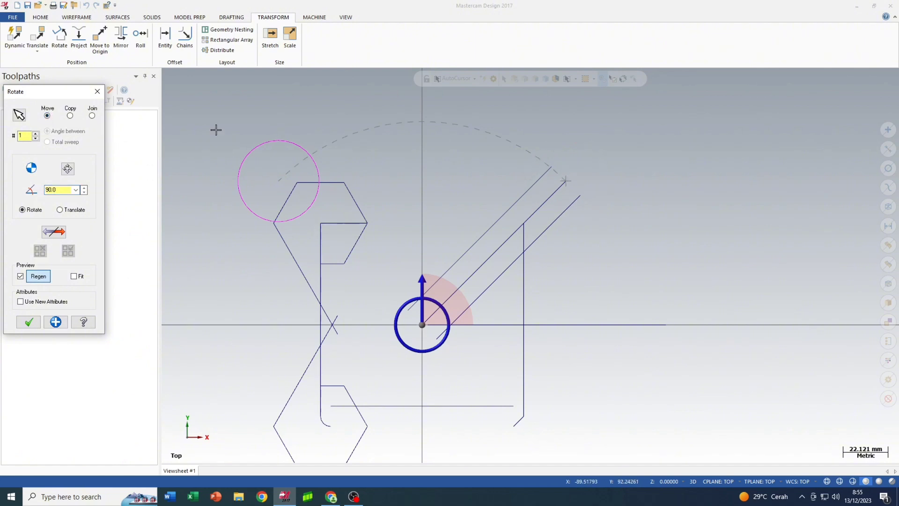
pyautogui.click(71, 116)
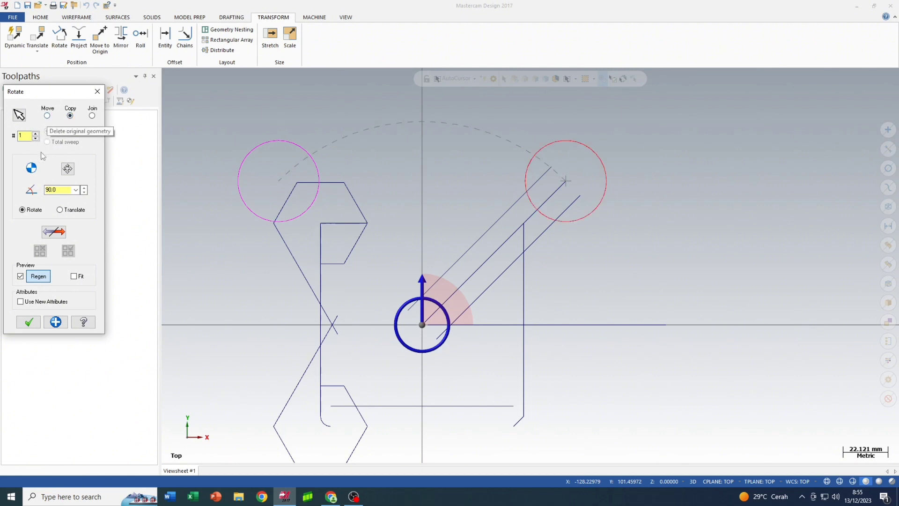
pyautogui.scroll(-1, 385, 185)
pyautogui.scroll(-1, 385, 186)
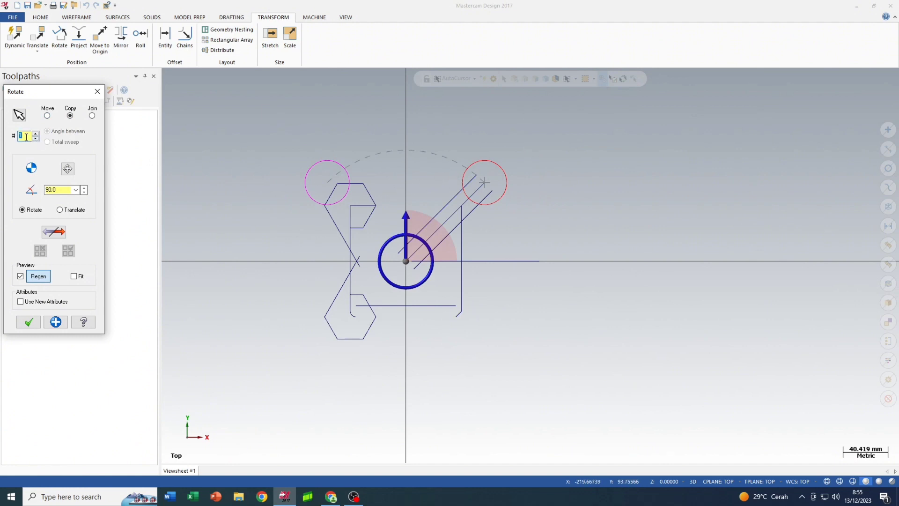
pyautogui.press('Return')
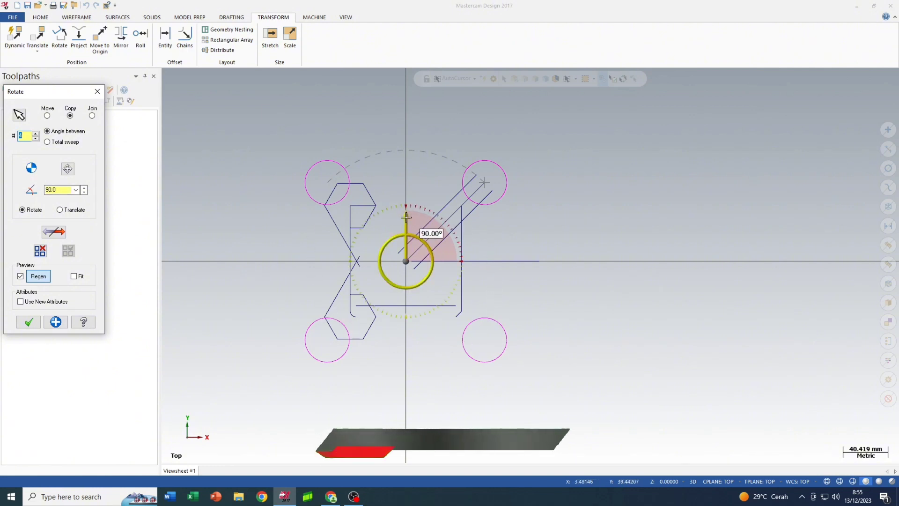
# - Set the angle between the circle copies to 90 degrees and accept the rotation
pyautogui.click(64, 189)
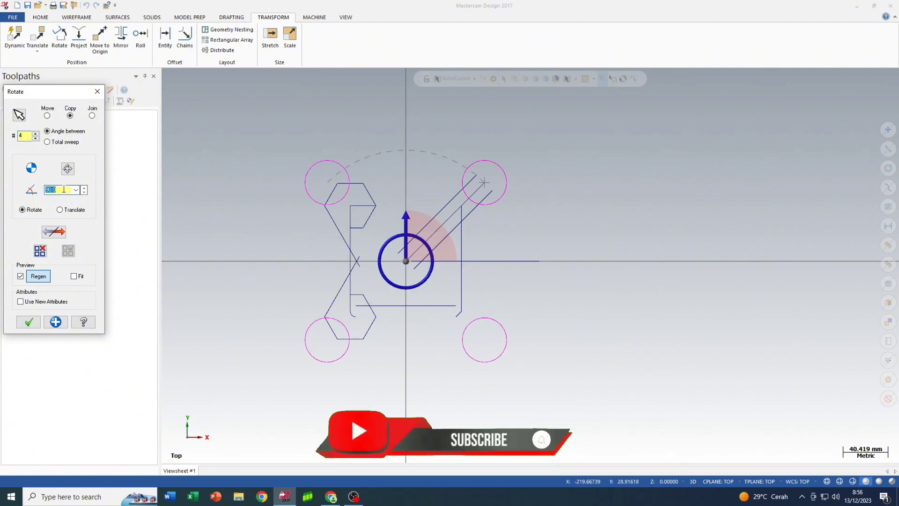
pyautogui.write('360/')
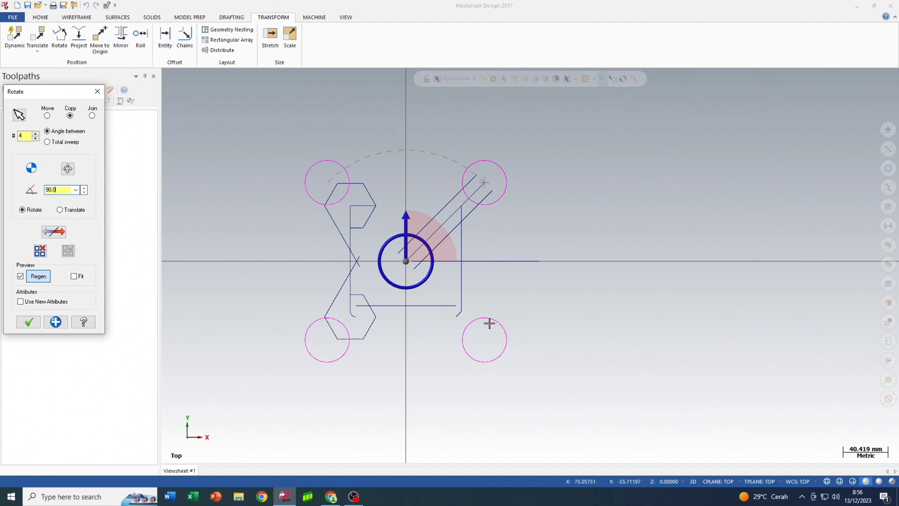
pyautogui.click(29, 322)
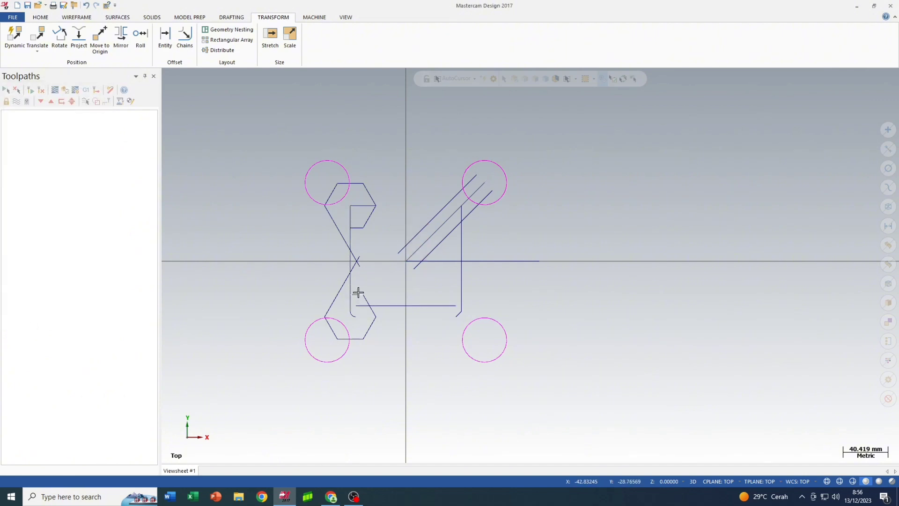
pyautogui.scroll(-2, 357, 292)
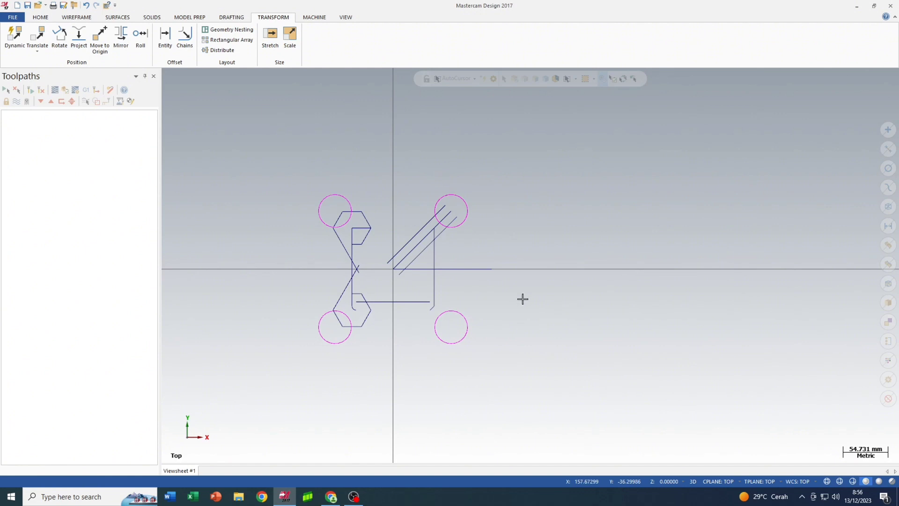
pyautogui.scroll(1, 522, 299)
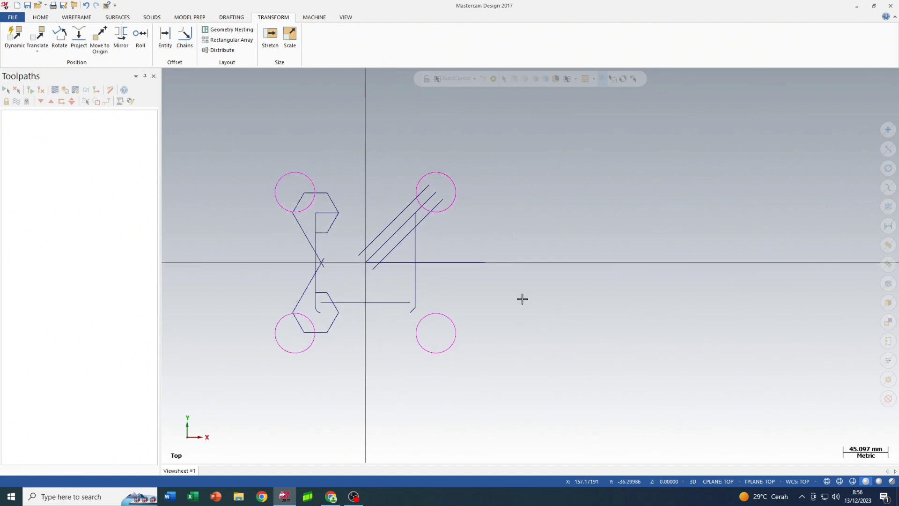